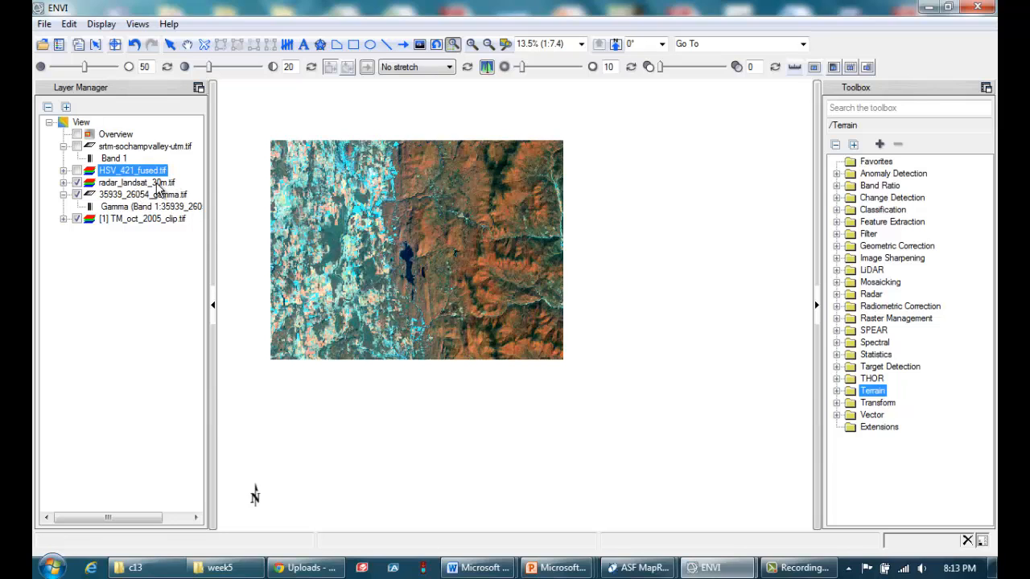
Step: Compare HSV_421_fused.tif with the layer beneath it, leave it displayed, and show the srtm-sochampvalley-utm.tif elevation layer
click(77, 171)
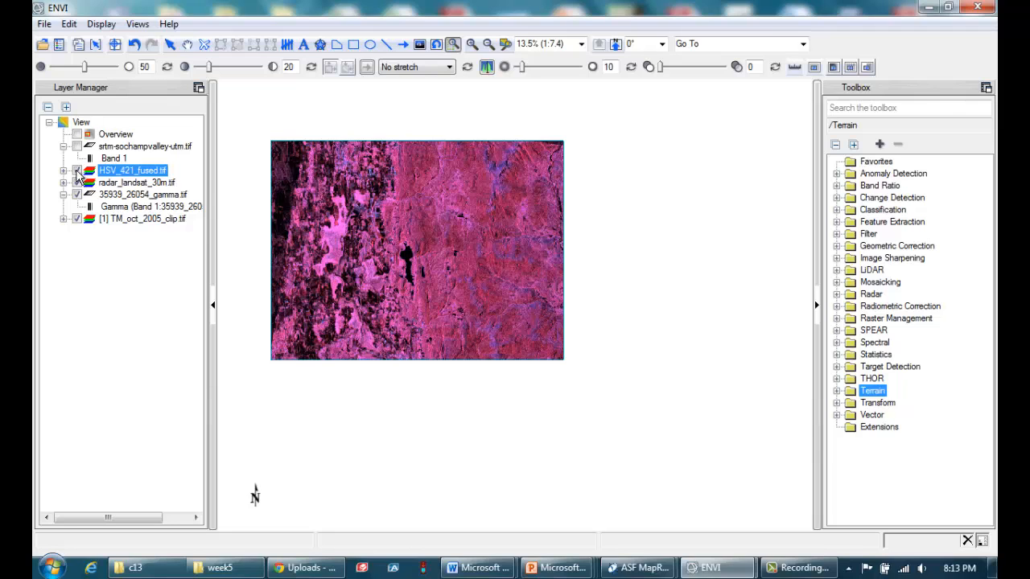
click(76, 171)
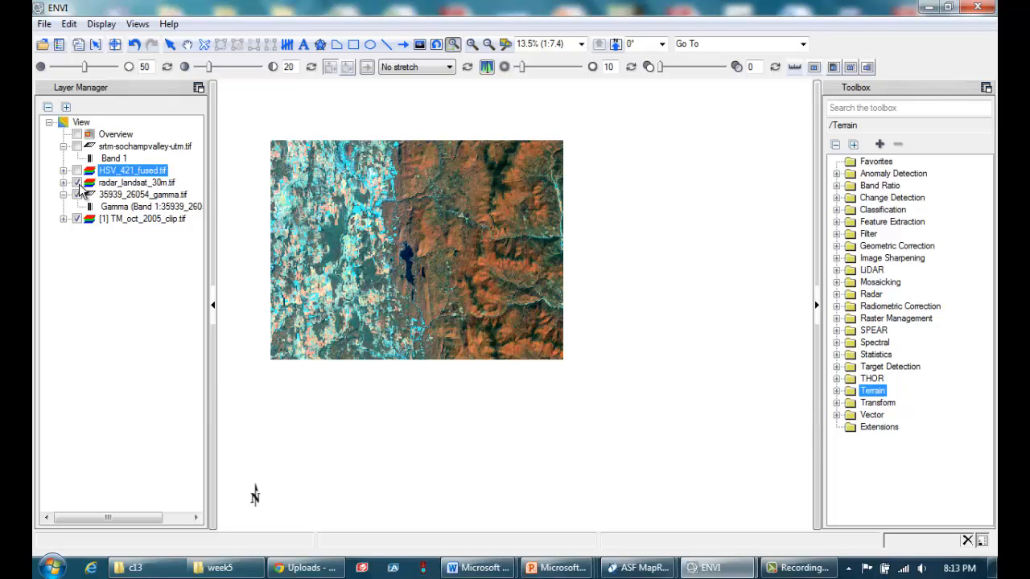
click(77, 171)
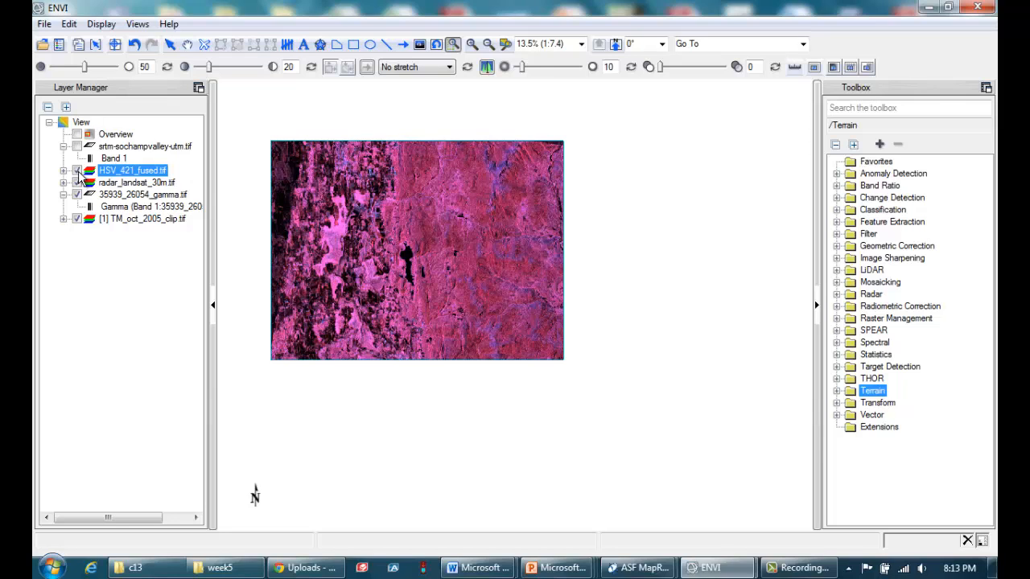
click(142, 147)
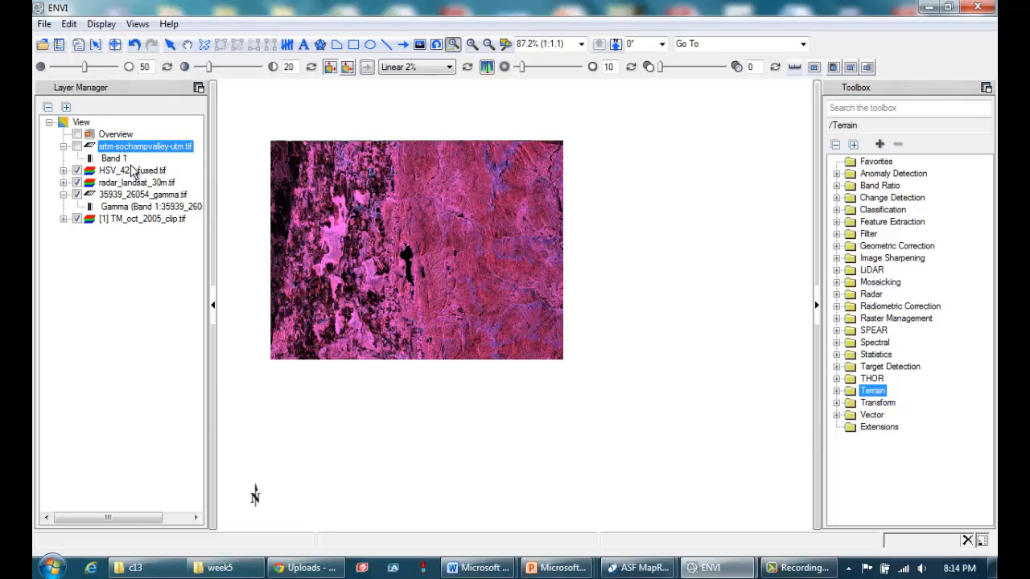
click(77, 147)
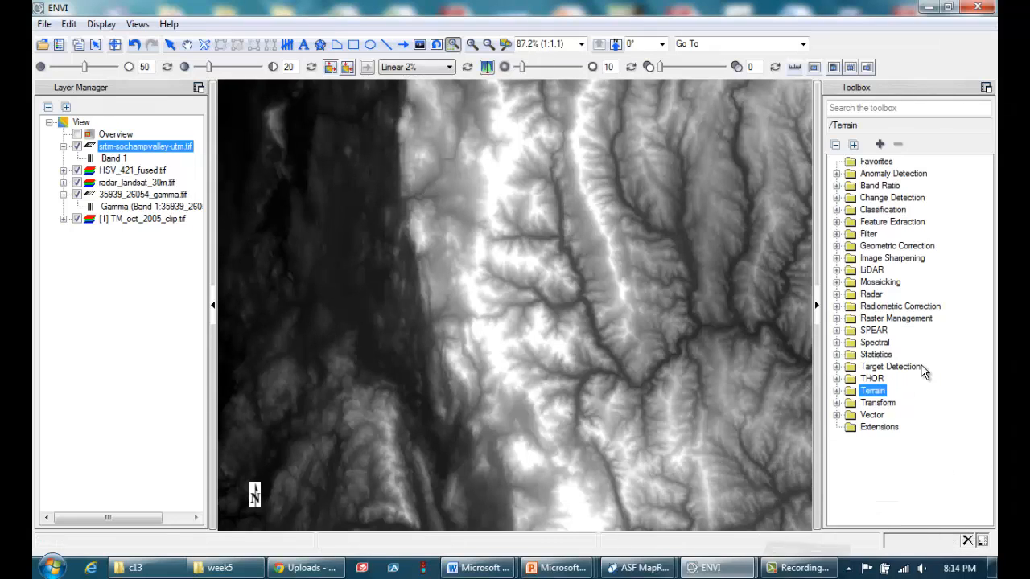
Step: Import srtm-sochampvalley-utm.tif into New File Builder, spatially subset to the extent of radar_landsat_30m.tif
click(837, 318)
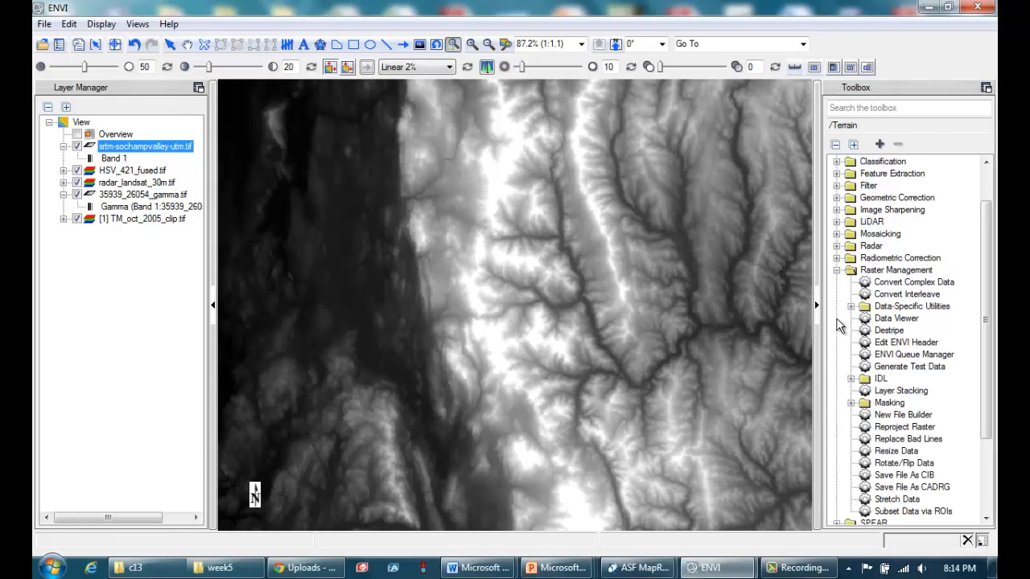
double_click(895, 415)
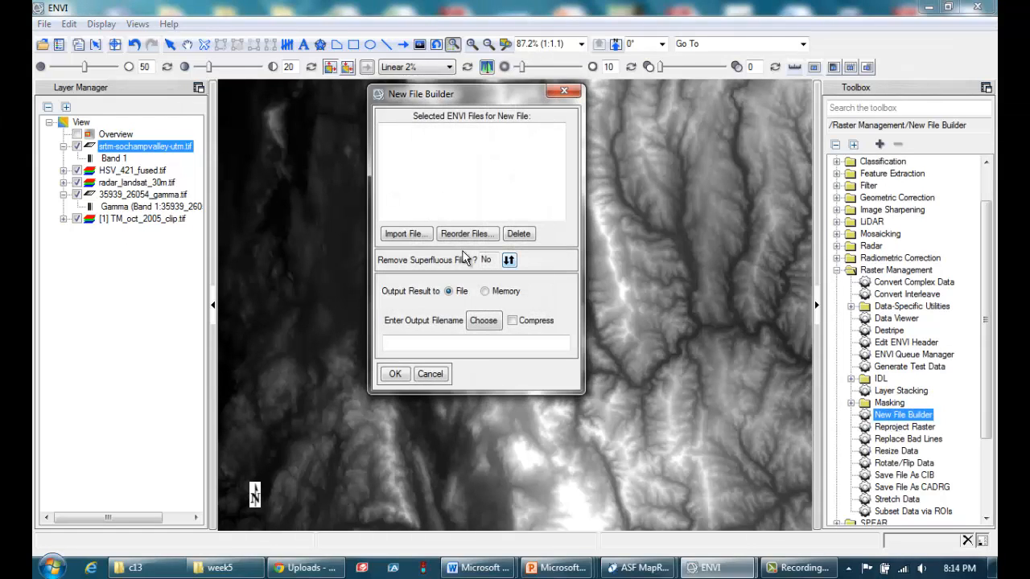
click(405, 234)
click(257, 134)
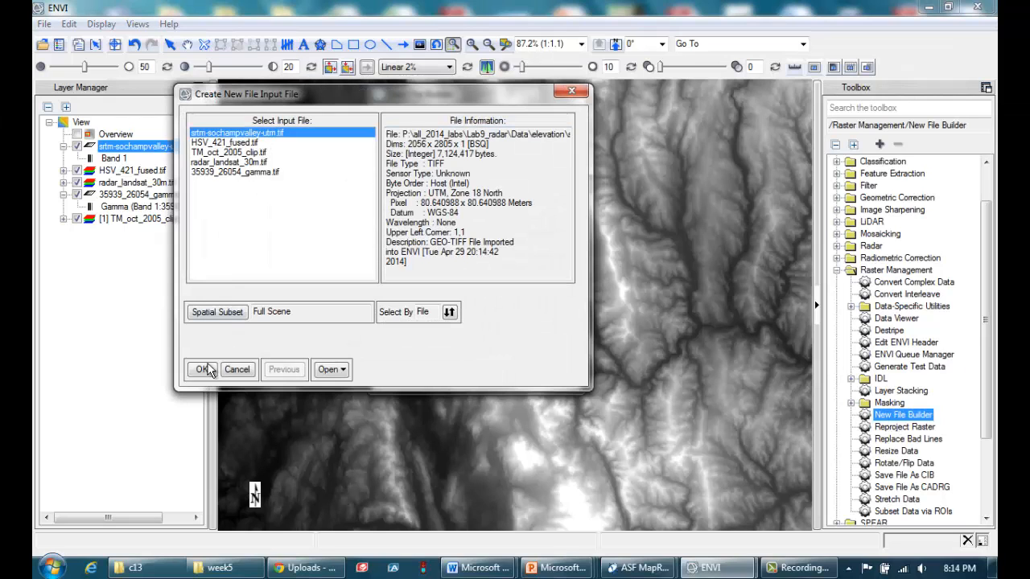
click(218, 313)
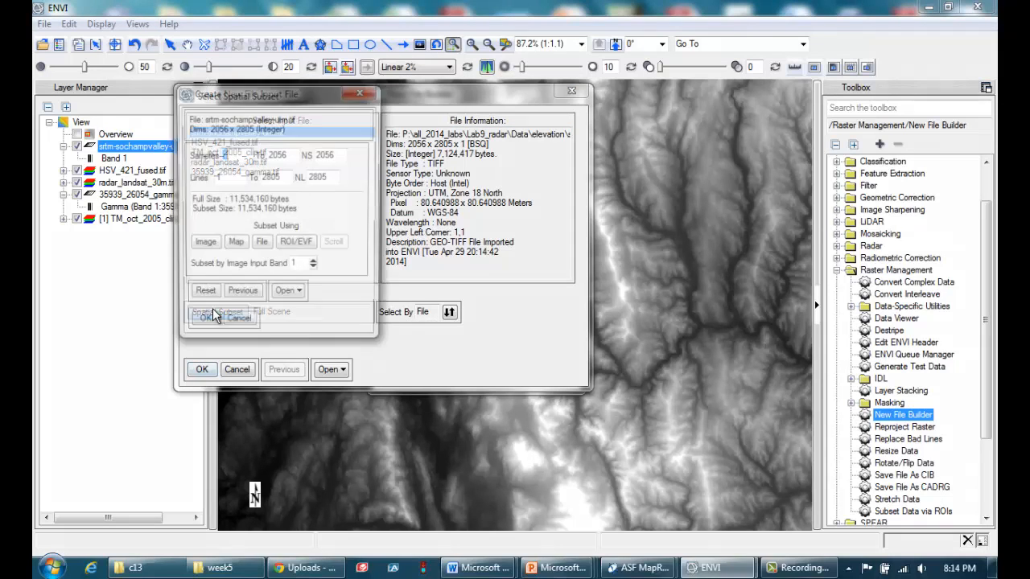
click(261, 245)
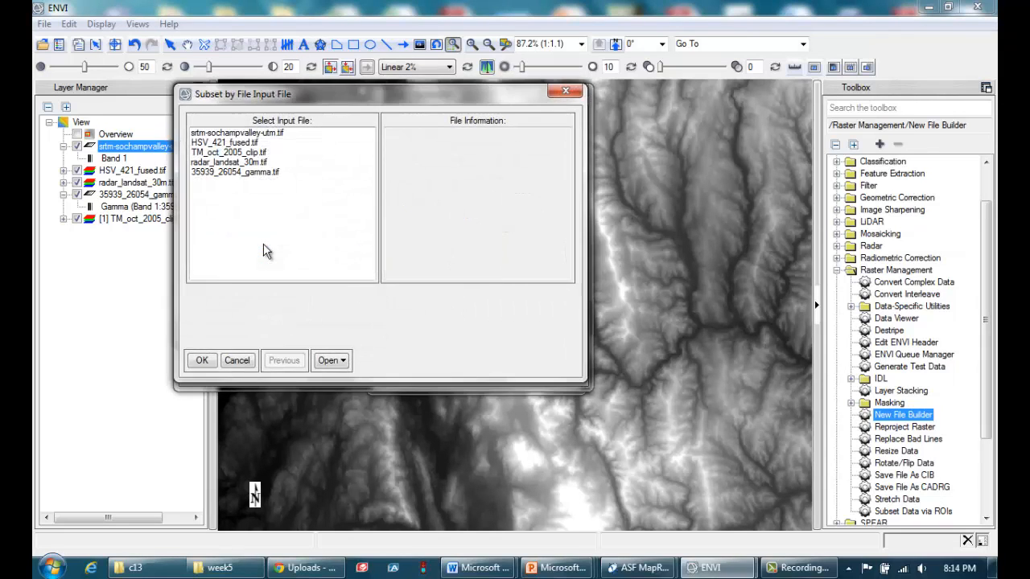
click(242, 163)
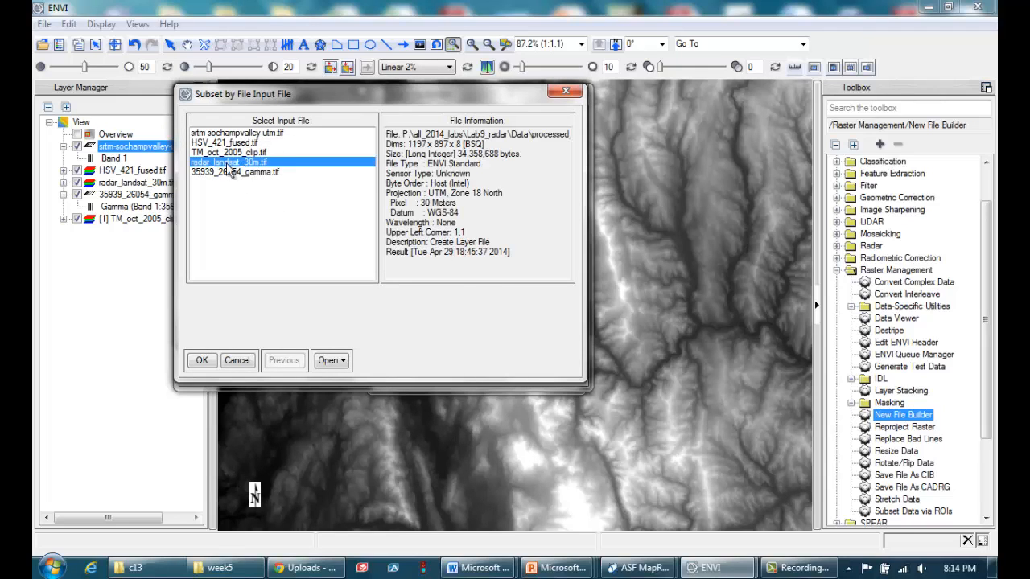
click(202, 361)
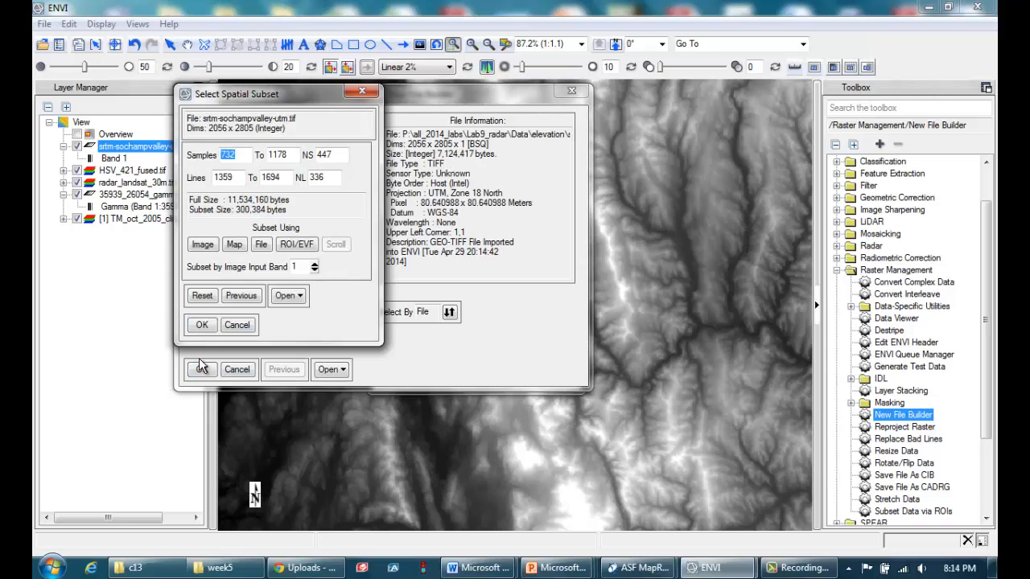
click(199, 329)
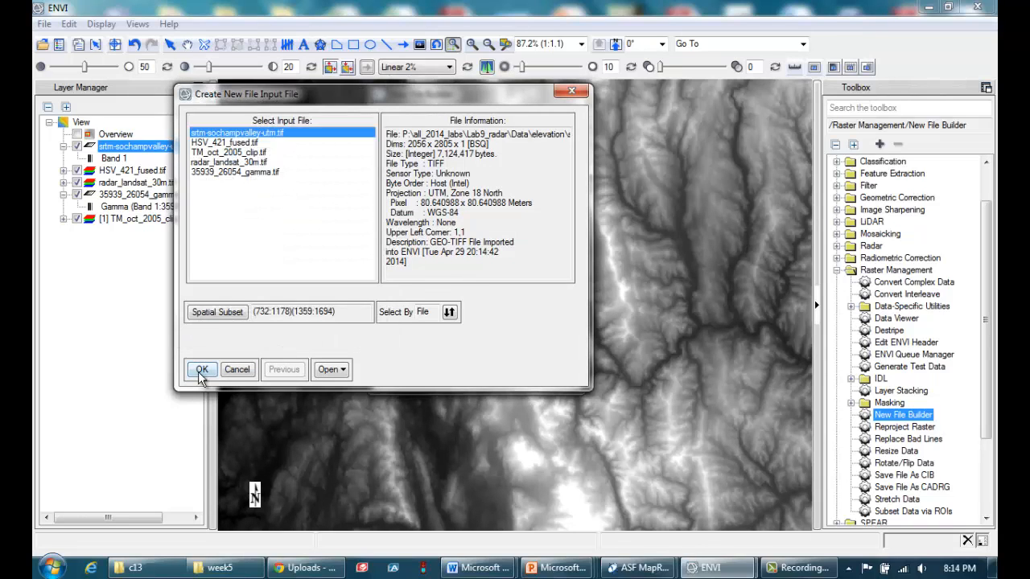
click(200, 369)
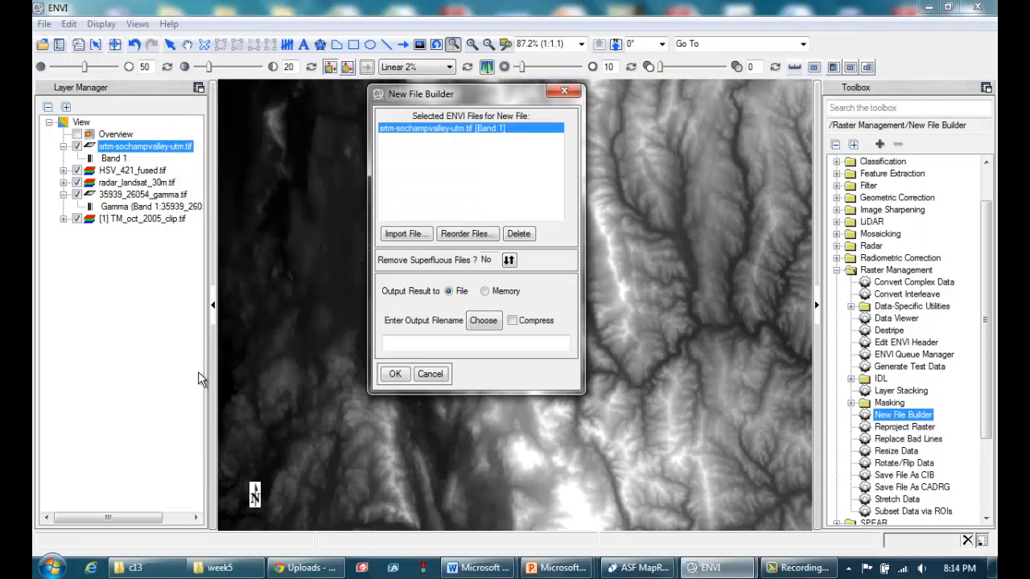
Step: Build the clipped elevation raster as srtm_clip.tif in the elevation folder, and remove the original srtm-sochampvalley-utm.tif layer
click(475, 322)
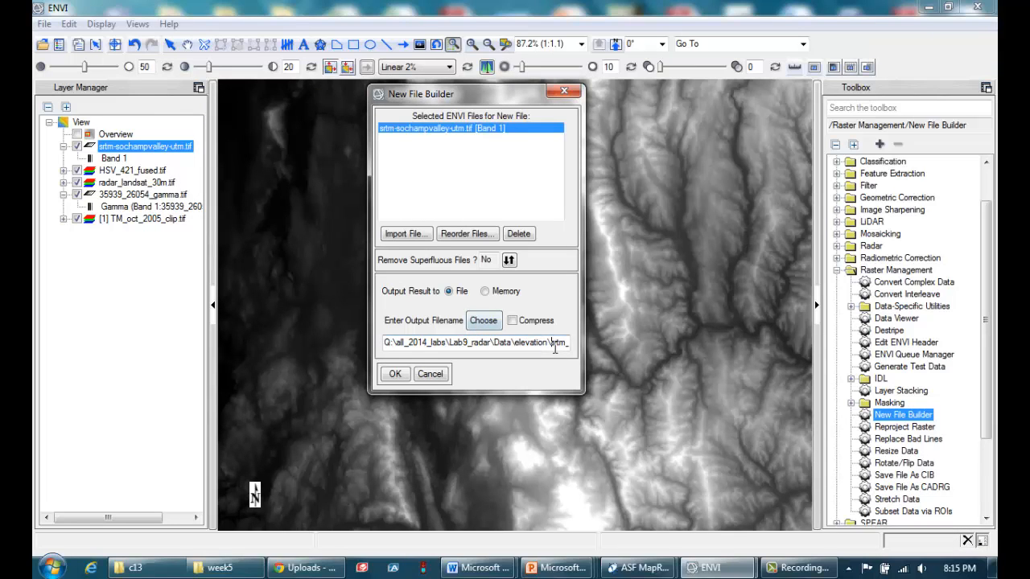
drag(568, 342, 529, 342)
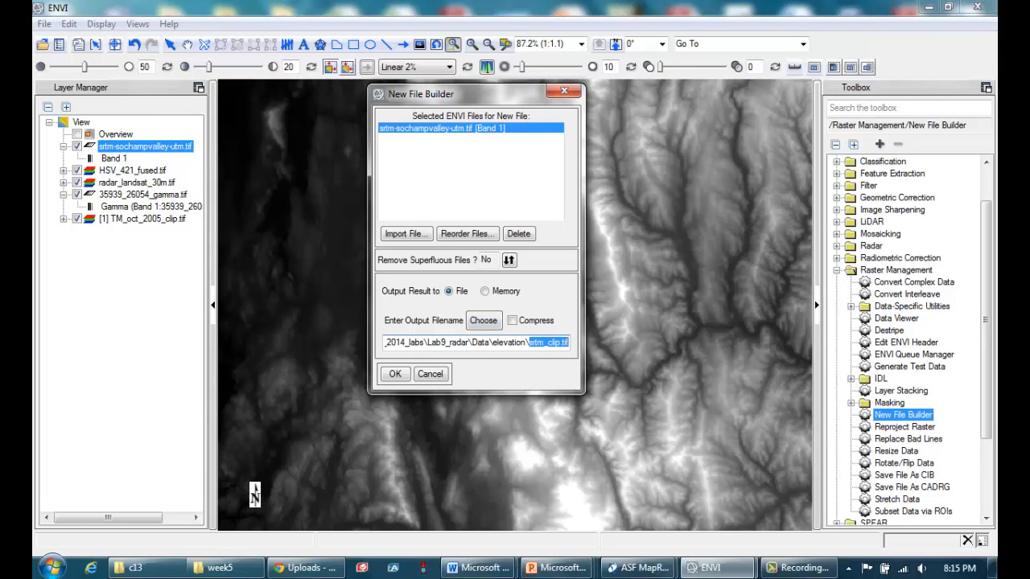
click(402, 376)
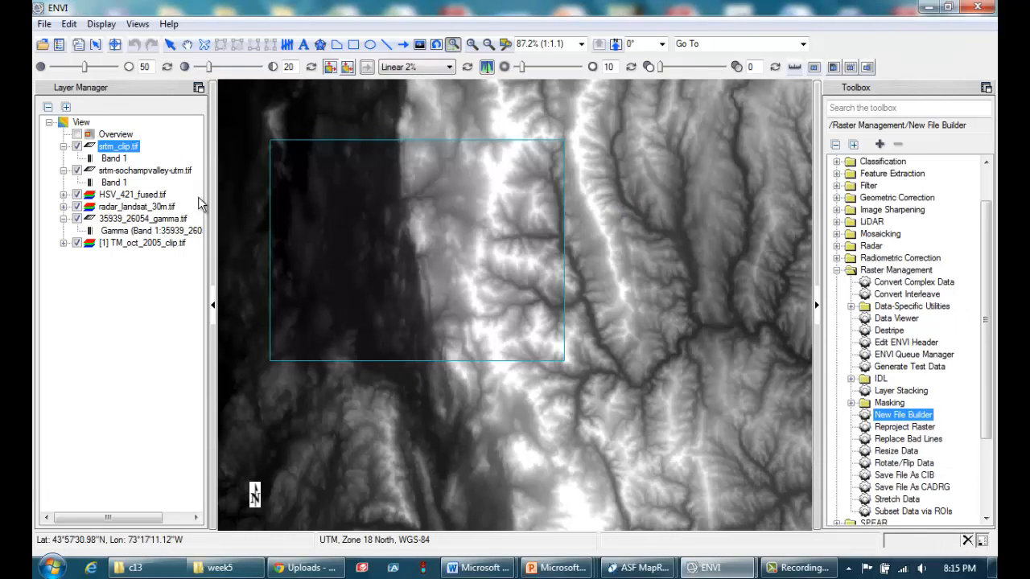
right_click(146, 171)
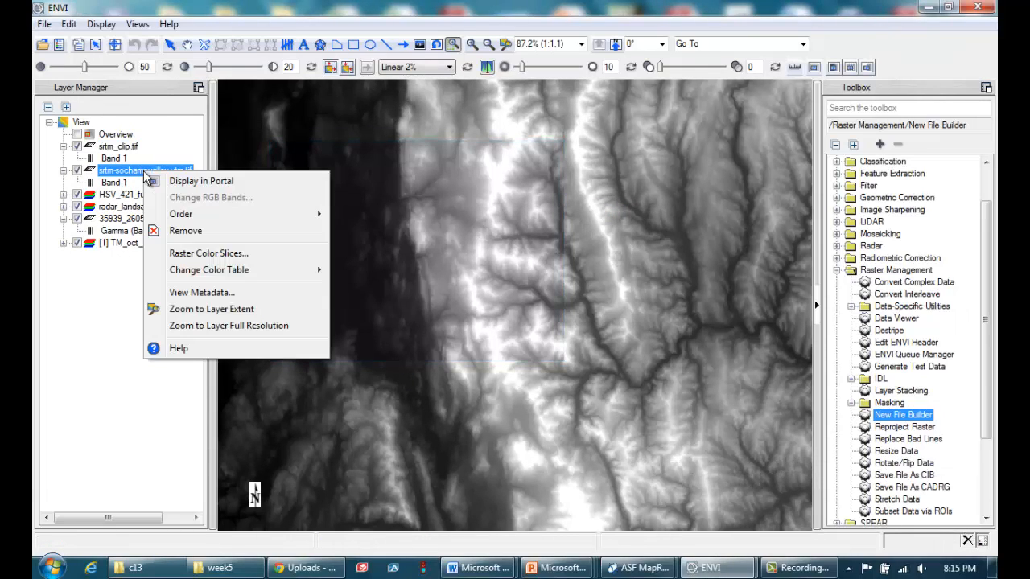
click(208, 230)
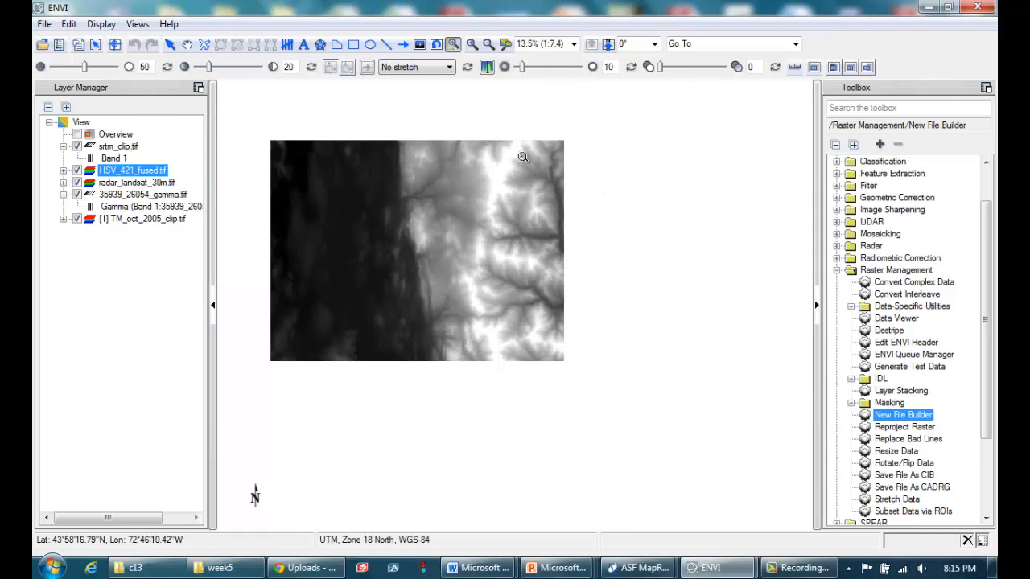
Step: Toggle the visibility of srtm_clip.tif to compare its extent with the HSV_421_fused.tif image
click(76, 146)
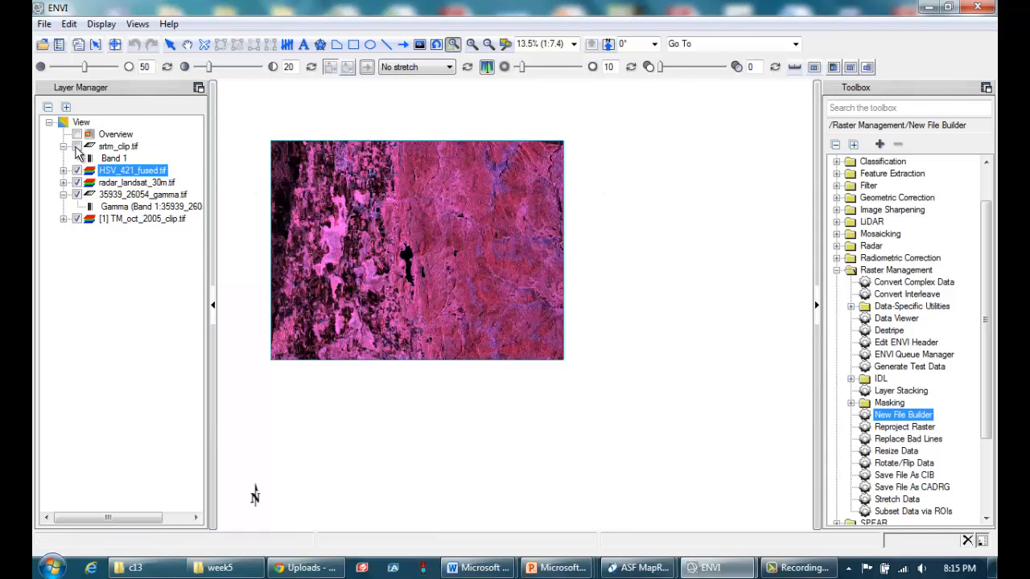
click(77, 147)
click(76, 147)
click(77, 147)
click(76, 147)
click(77, 147)
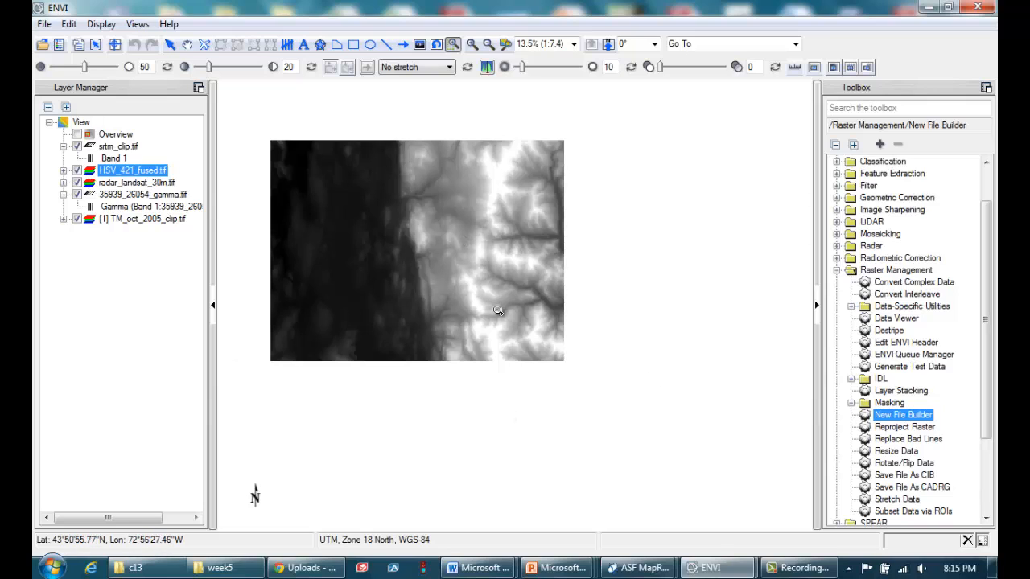
Step: Start the Topographic Modeling tool with Band 1 of srtm_clip.tif as the input DEM
click(837, 270)
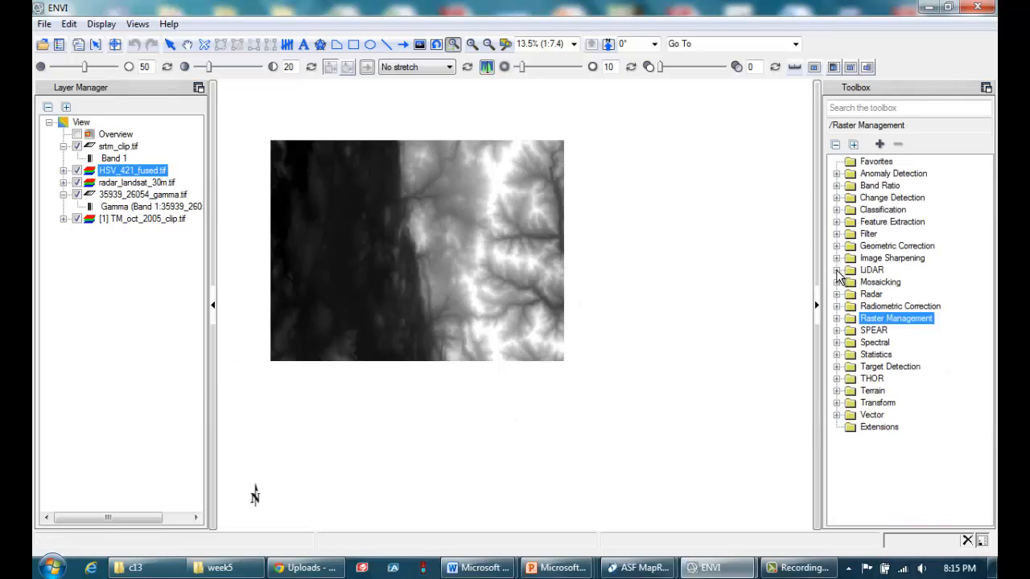
click(877, 392)
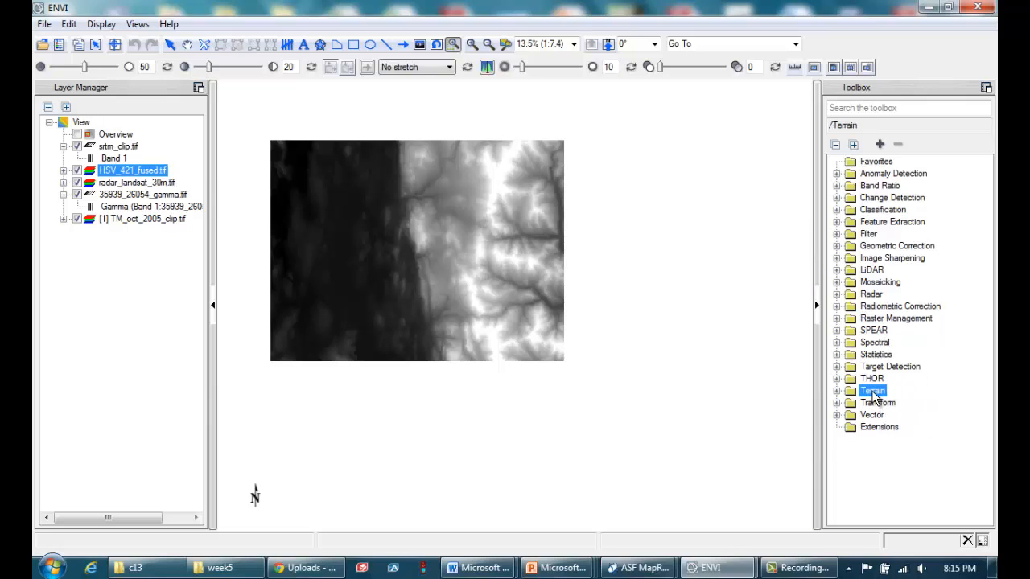
click(837, 391)
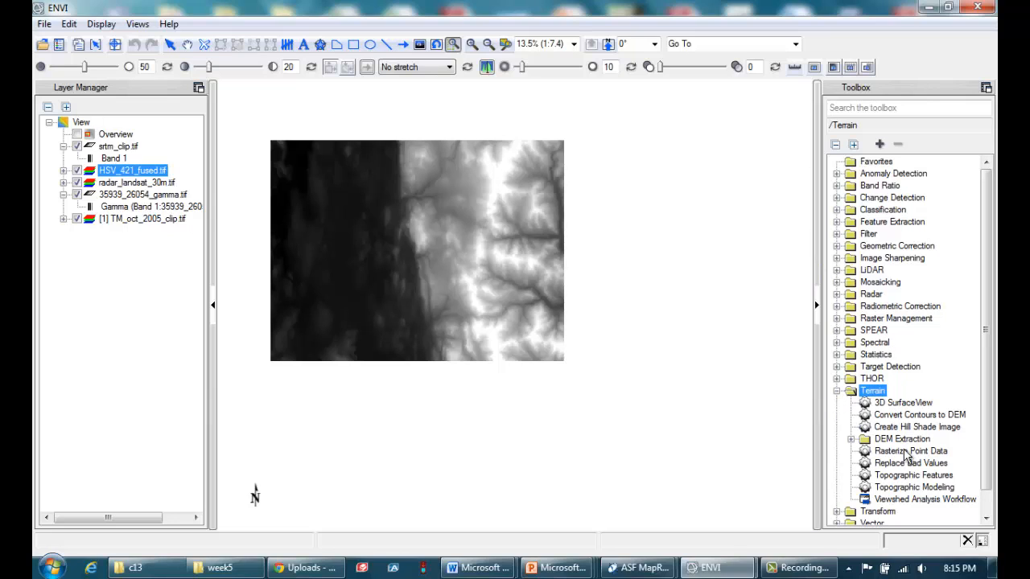
click(913, 487)
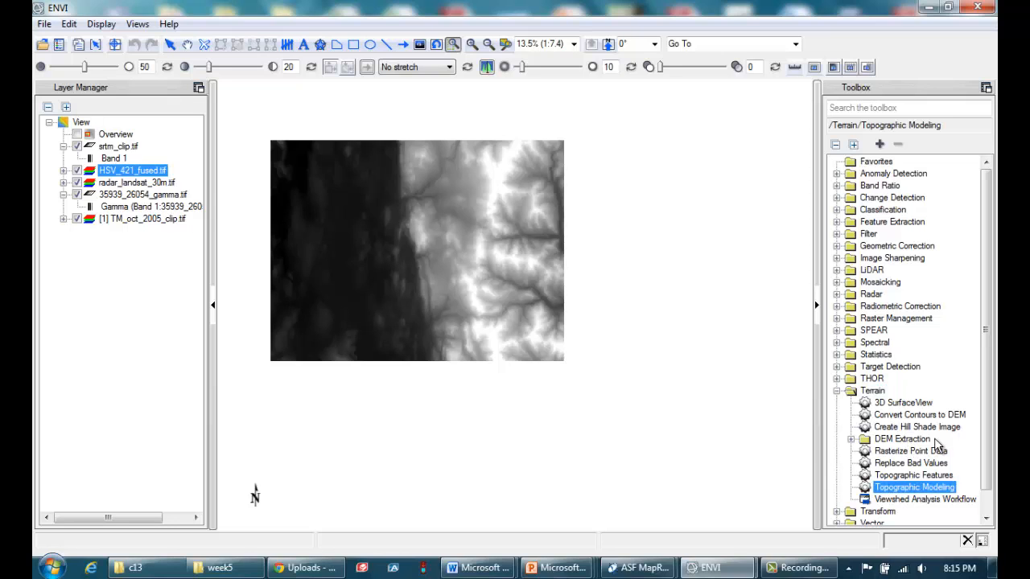
double_click(909, 489)
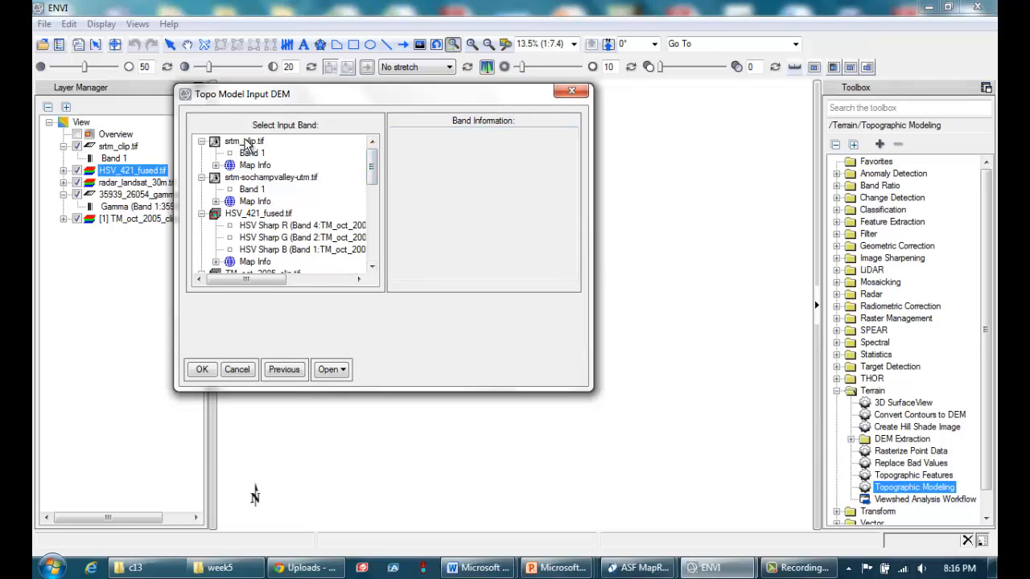
click(249, 153)
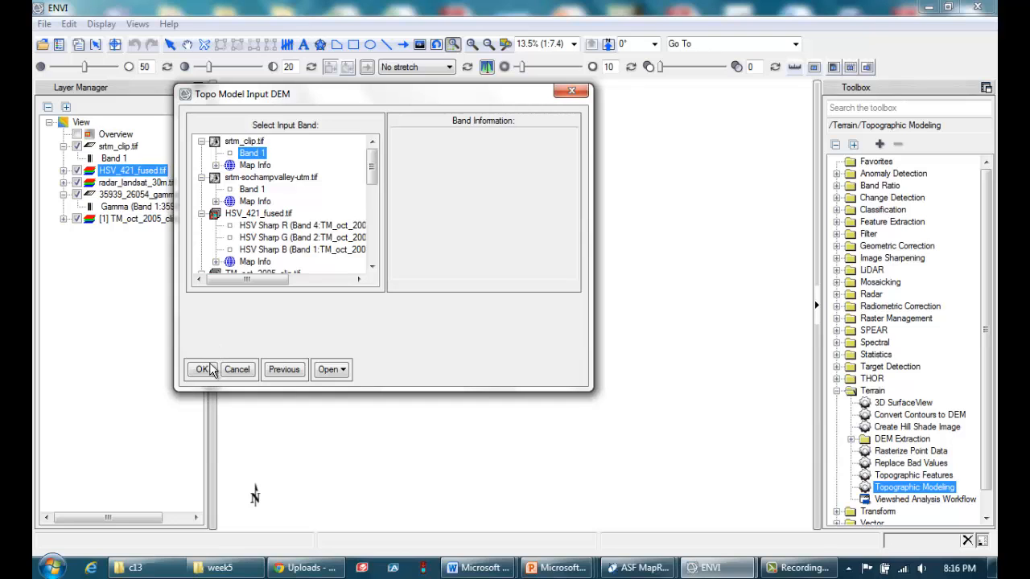
click(243, 141)
click(205, 376)
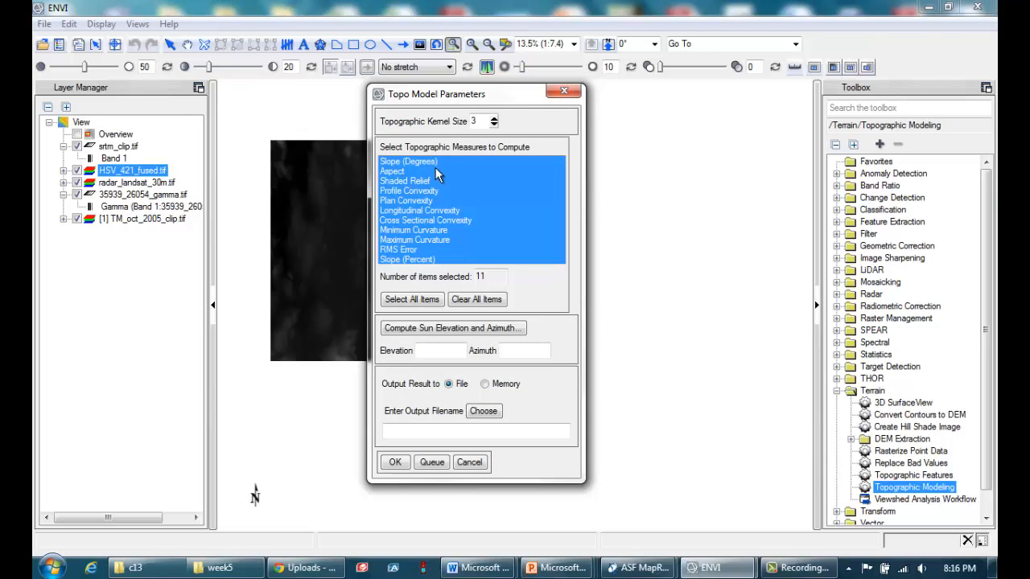
Step: Compute only Slope (Degrees) from the clipped DEM and save it as srtm_clip_slope.tif in the elevation folder
click(415, 163)
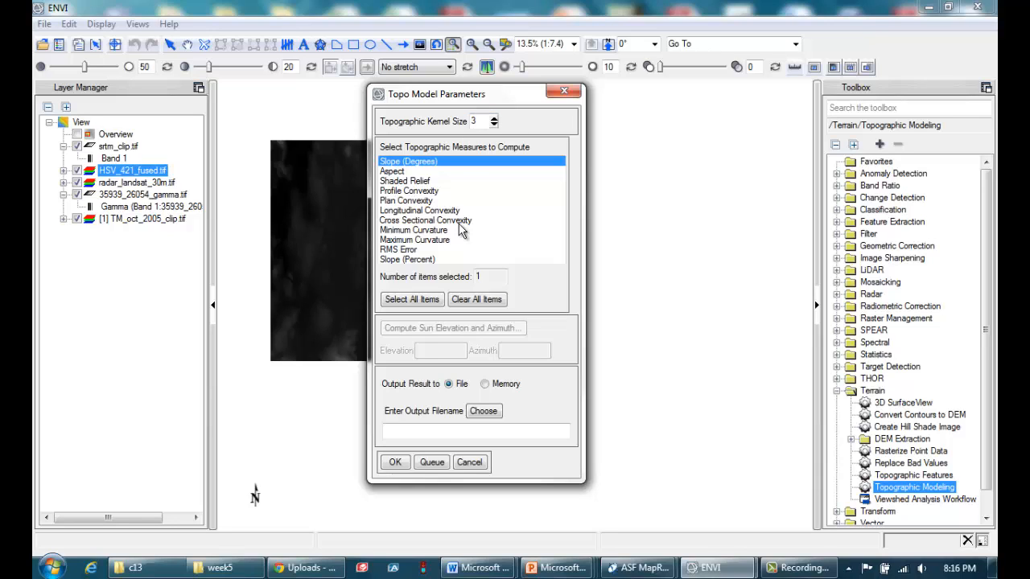
click(483, 415)
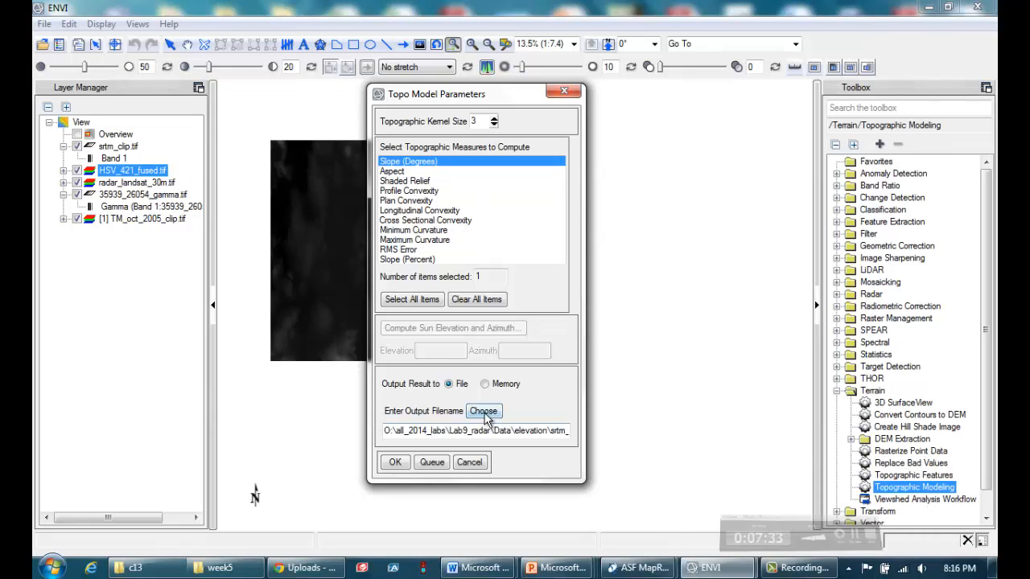
double_click(552, 433)
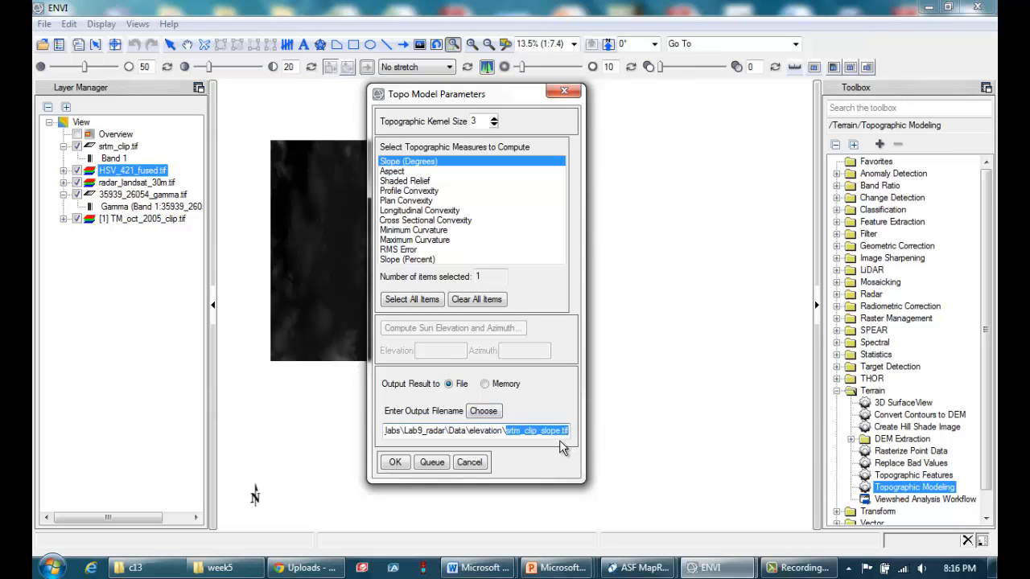
click(395, 463)
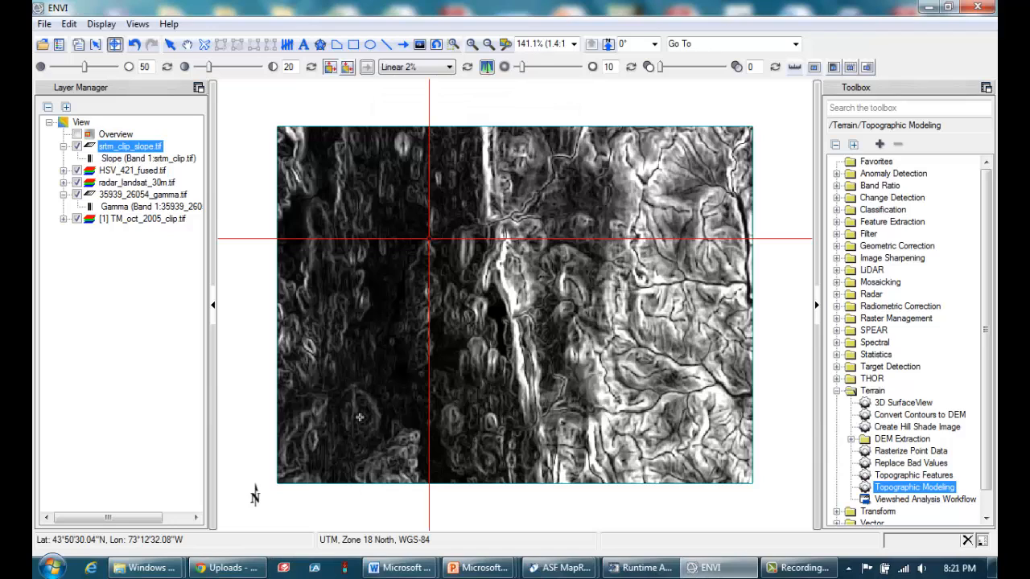
Step: Inspect the slope raster's pixel values with the Cursor Value tool, moving its window off the image
click(114, 42)
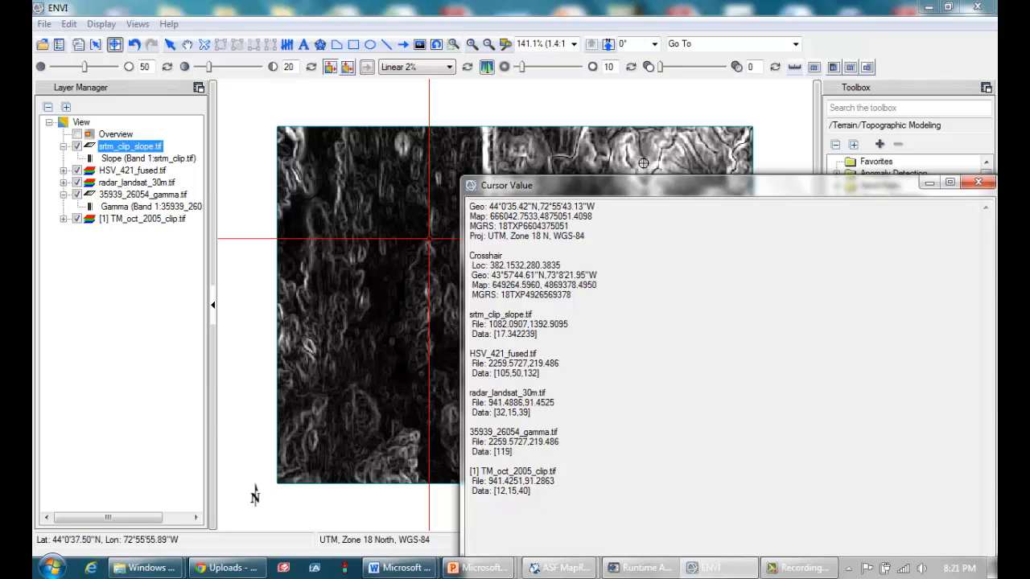
drag(581, 196, 390, 190)
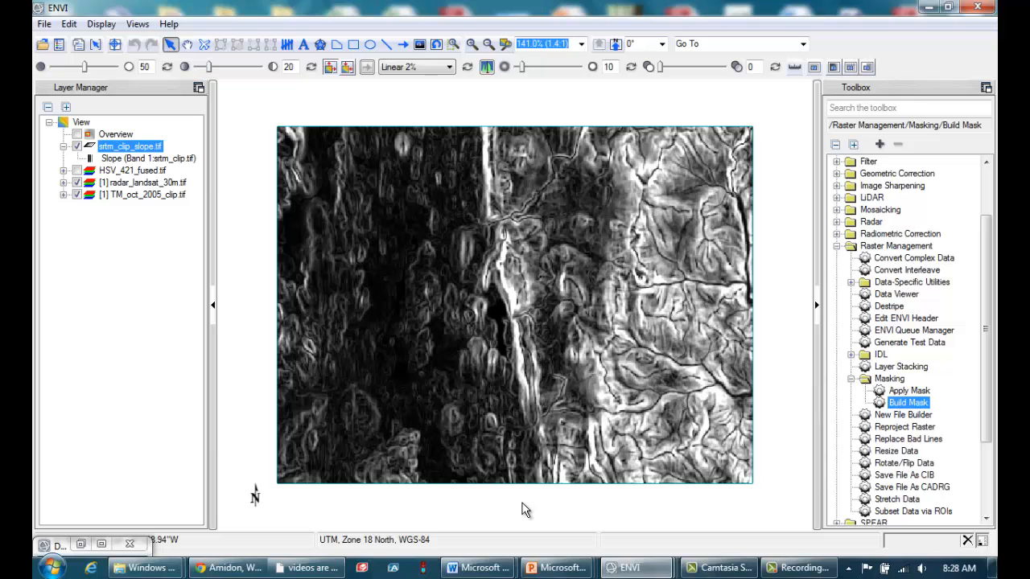
Step: Open the Build Mask tool and clear the prefilled sample and line counts in the mask definition
click(837, 246)
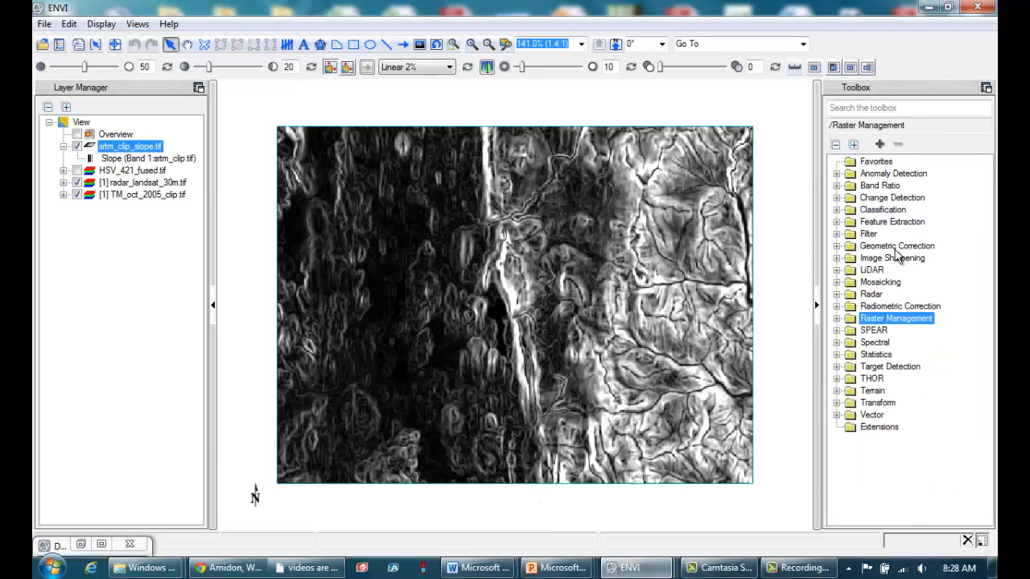
click(837, 318)
double_click(908, 403)
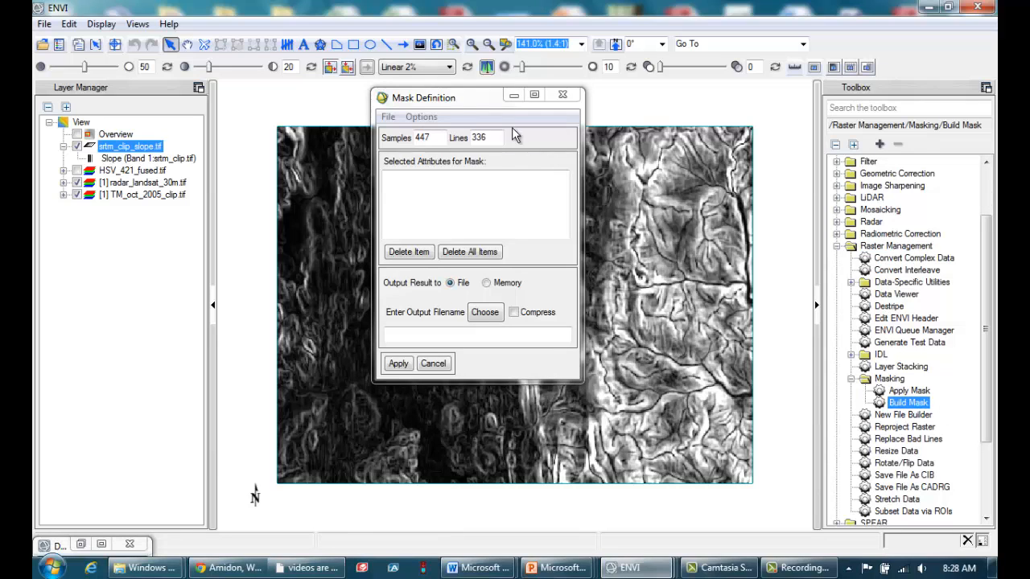
drag(474, 108, 513, 116)
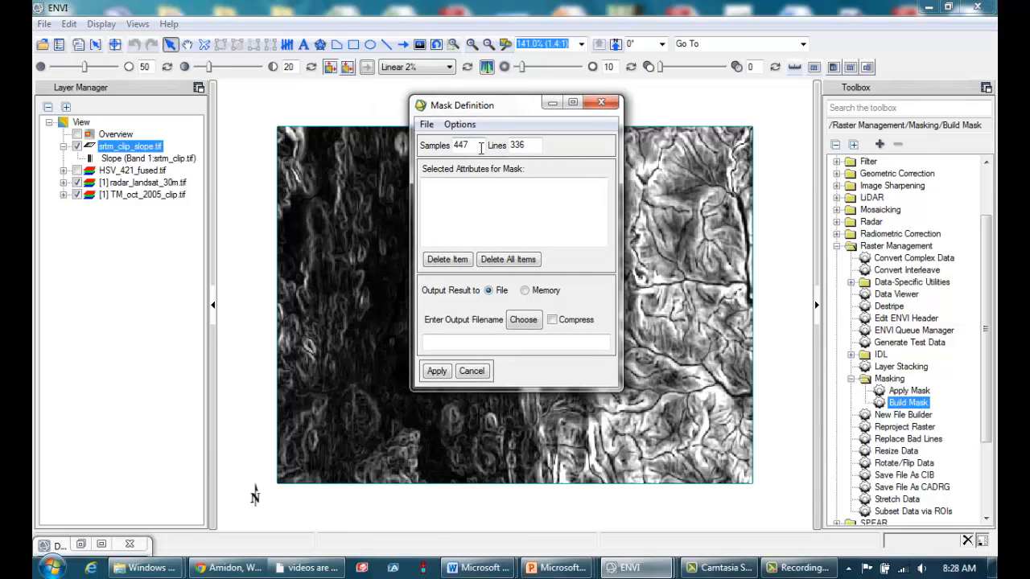
drag(475, 145, 426, 140)
key(BackSpace)
drag(531, 147, 437, 134)
key(BackSpace)
Step: Check the number of samples and lines in the metadata of srtm_clip_slope.tif
right_click(139, 148)
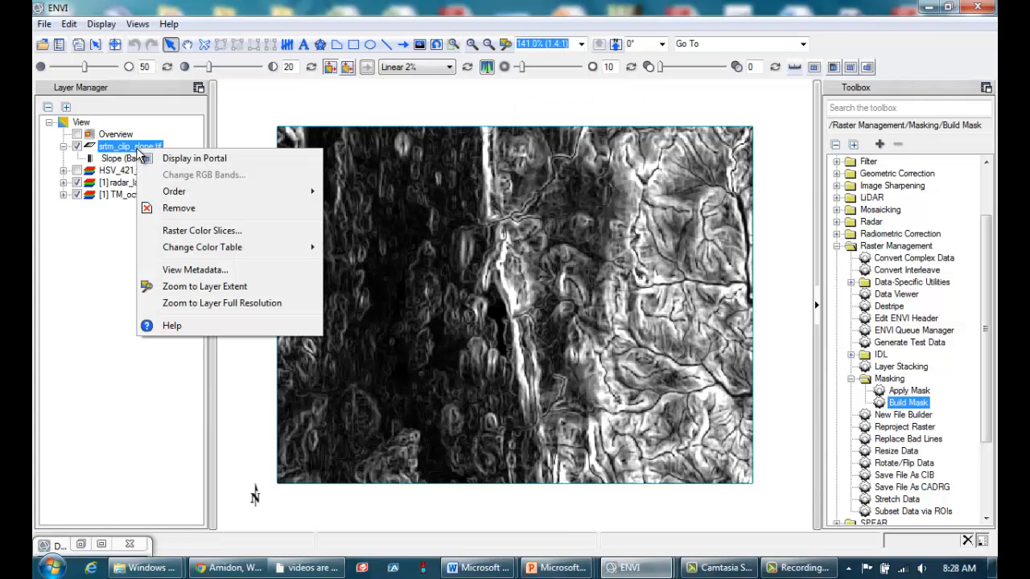
click(193, 271)
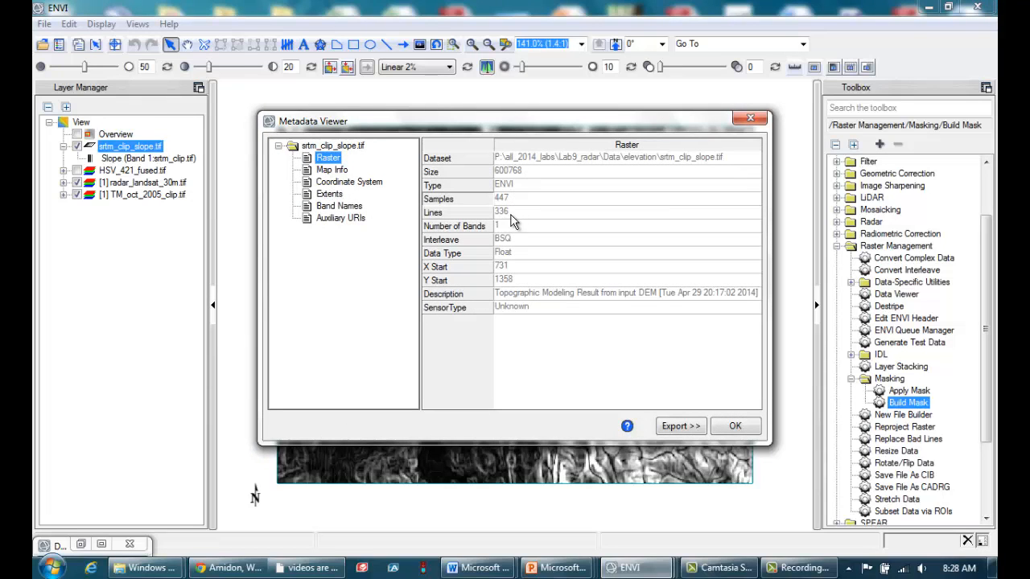
click(733, 427)
Step: Set the mask dimensions to 447 samples and 336 lines in the mask definition
double_click(923, 404)
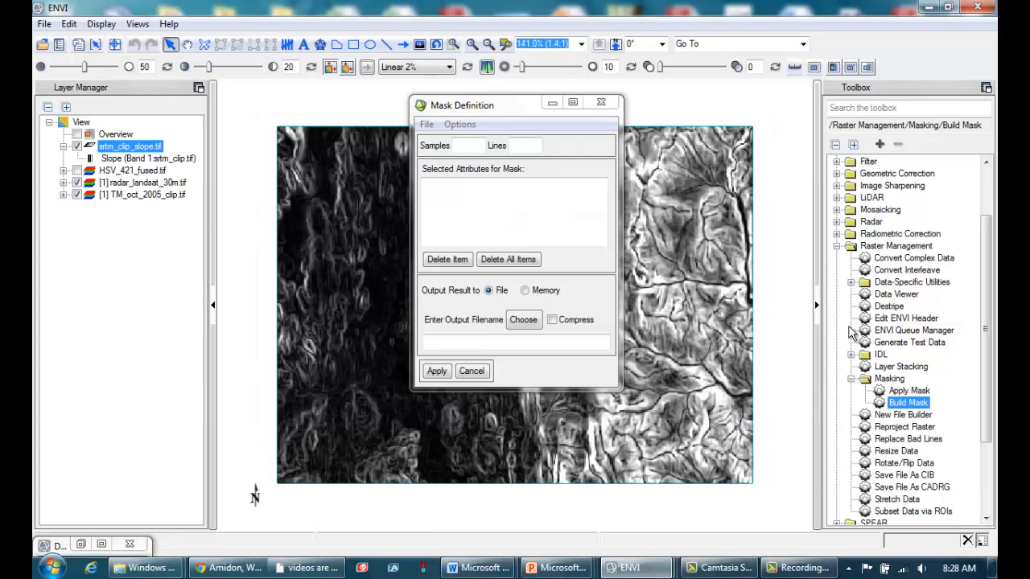
text(447)
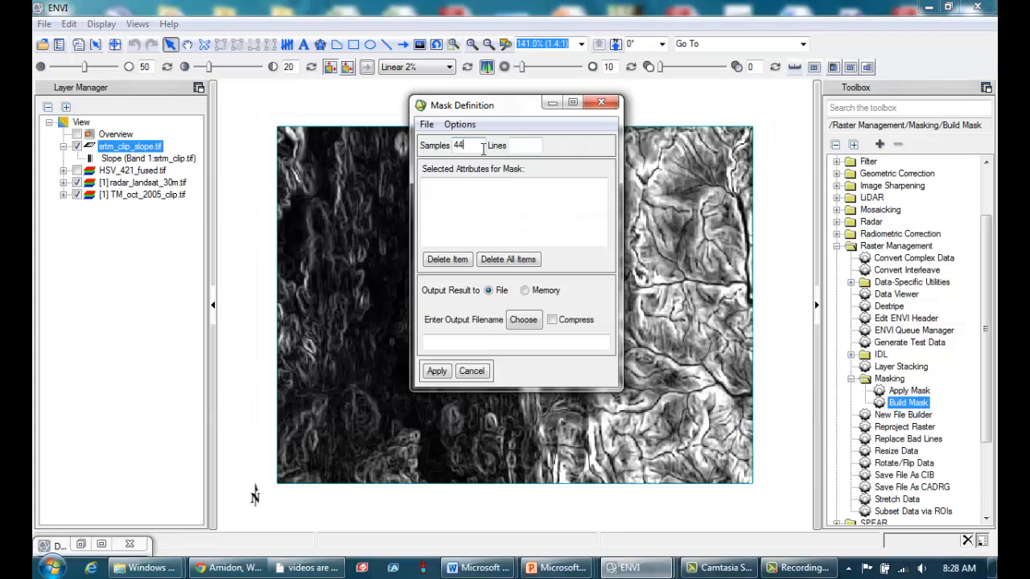
click(517, 144)
text(336)
Step: Import a data range for the mask from srtm_clip_slope.tif with minimum value 0 and maximum value 3
click(462, 125)
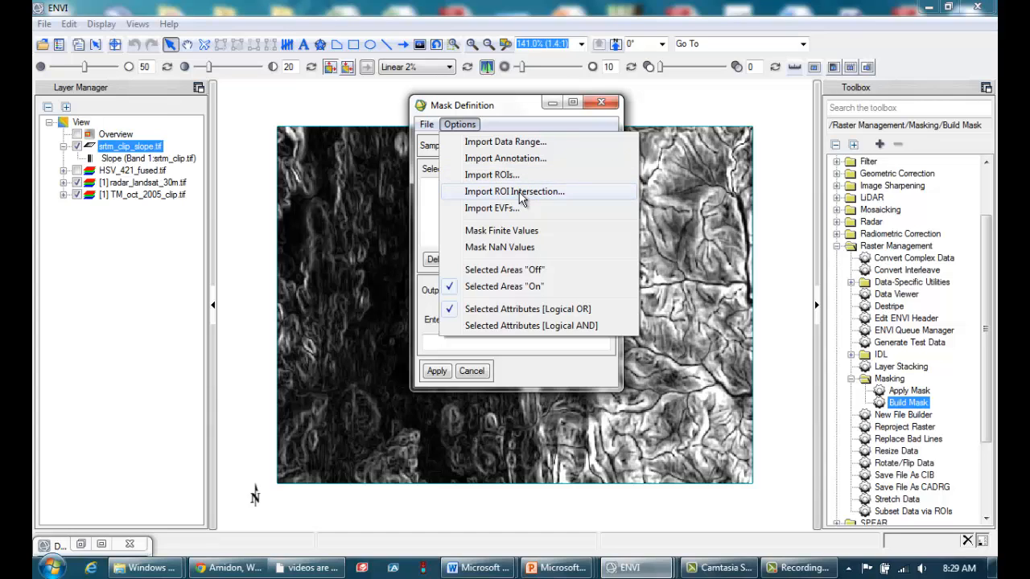
click(506, 144)
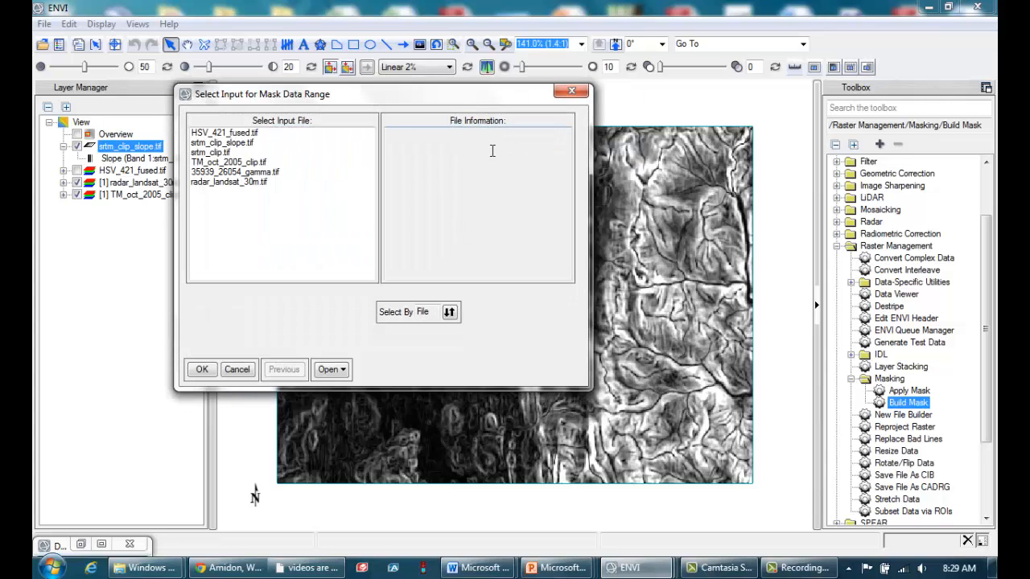
click(224, 143)
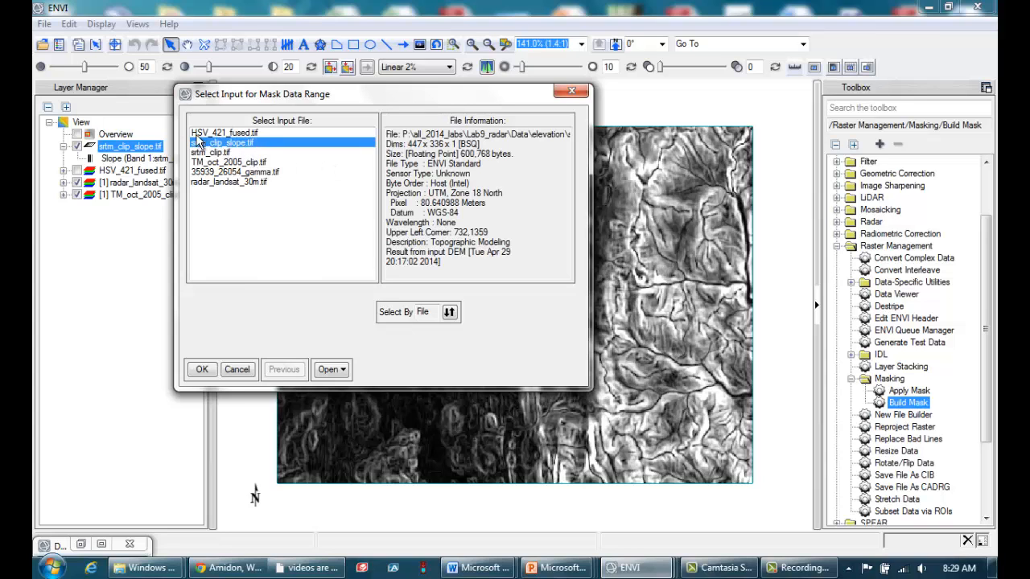
click(202, 370)
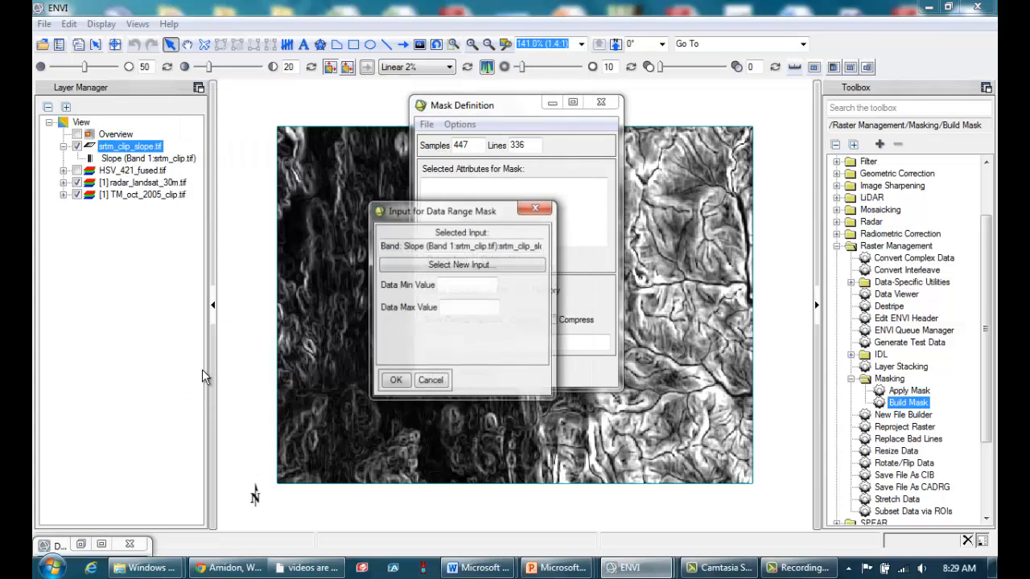
click(445, 285)
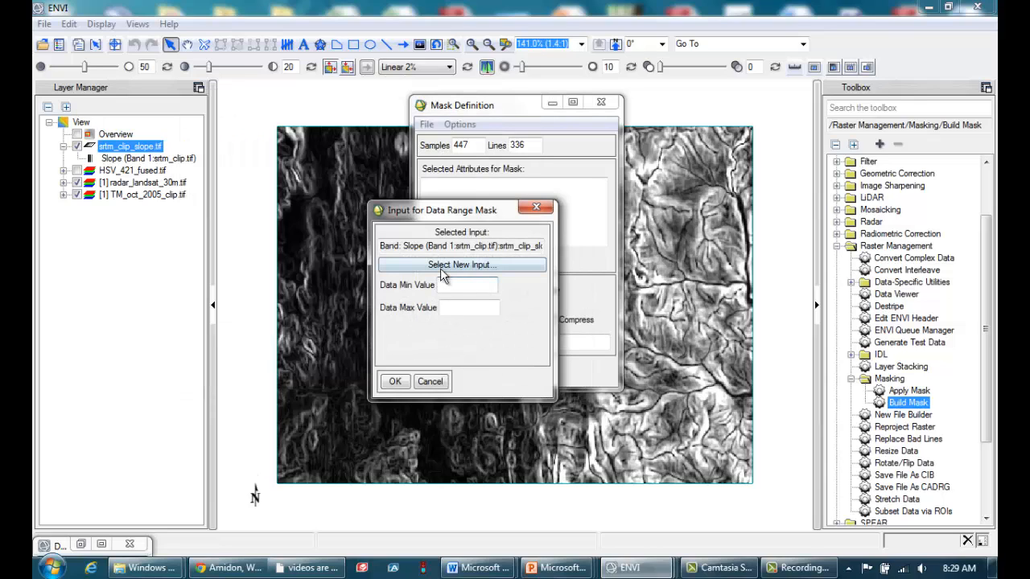
text(0)
text(3)
click(394, 383)
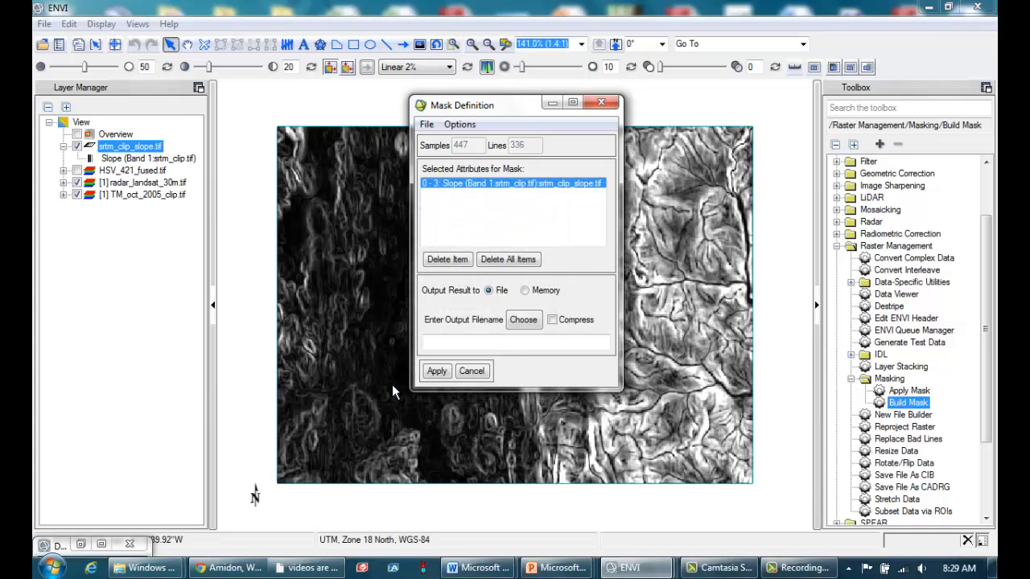
Step: Build the mask to file as slope_mask_3.tif in the Lab9_radar Output folder and close the mask definition
click(524, 321)
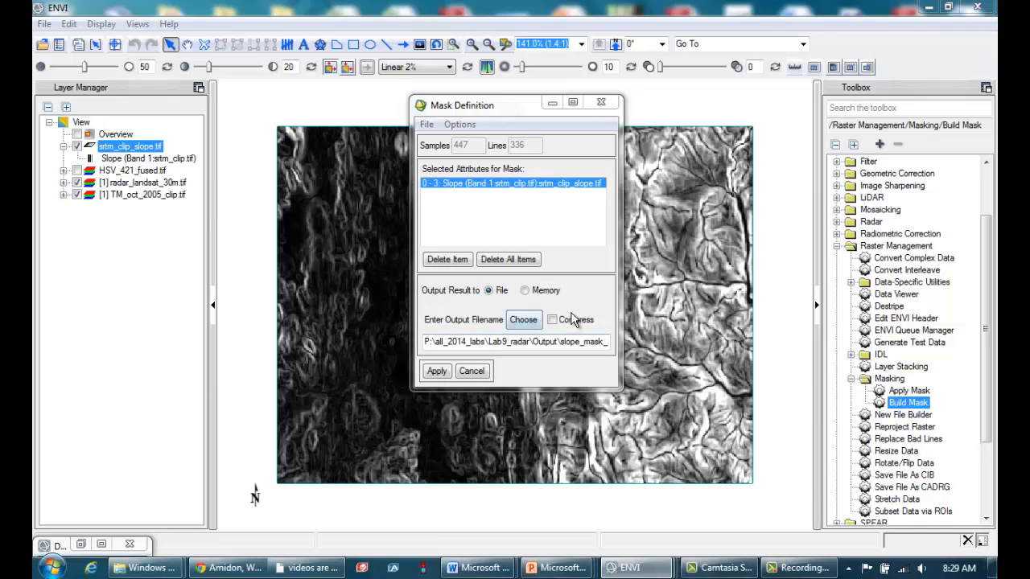
drag(567, 342, 608, 342)
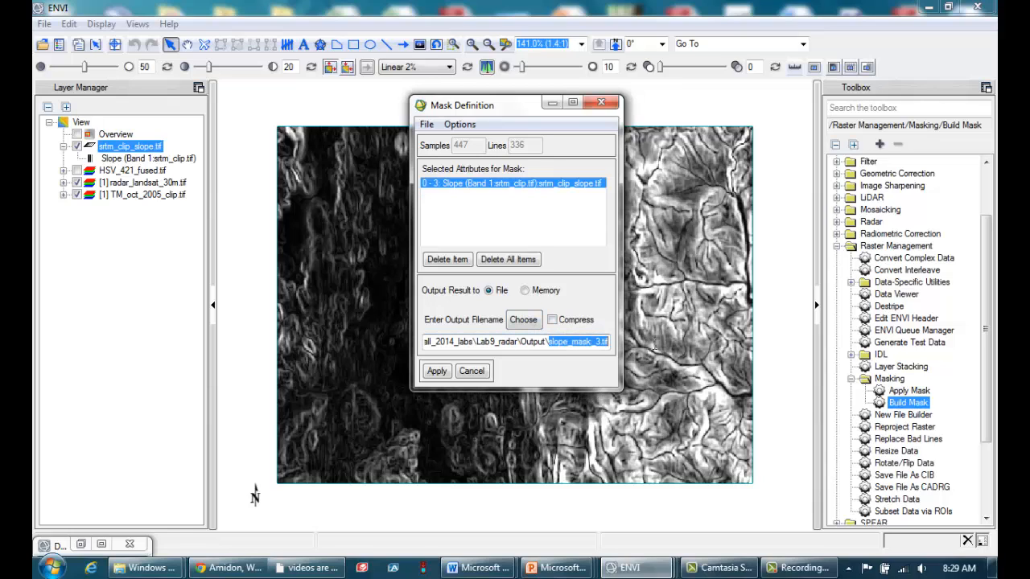
click(600, 343)
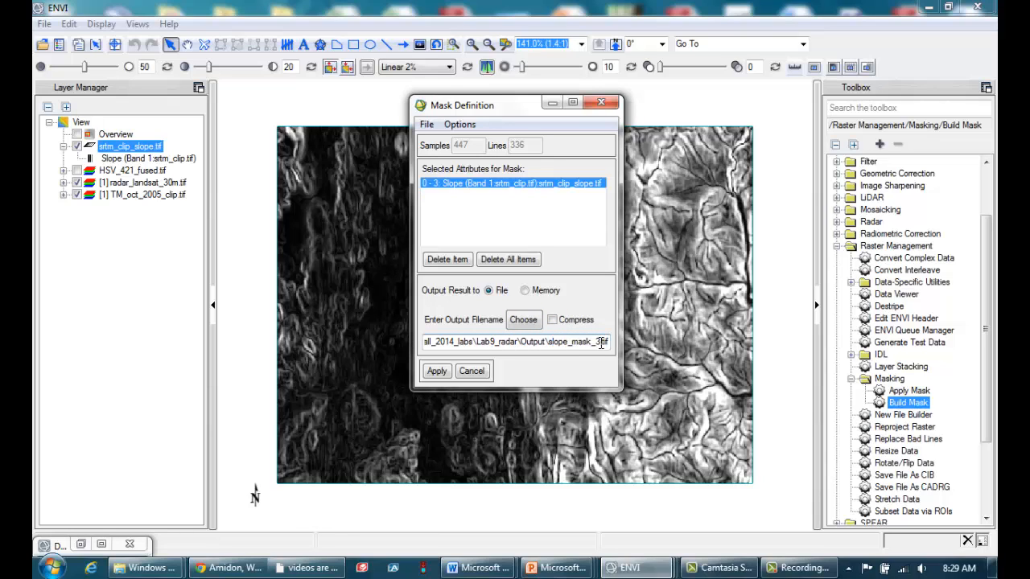
click(439, 372)
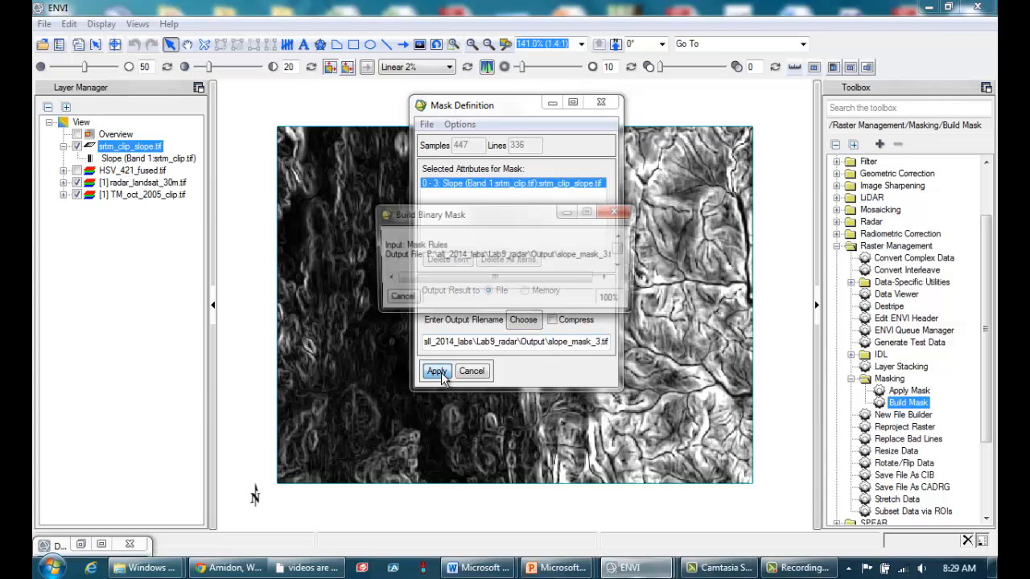
click(599, 105)
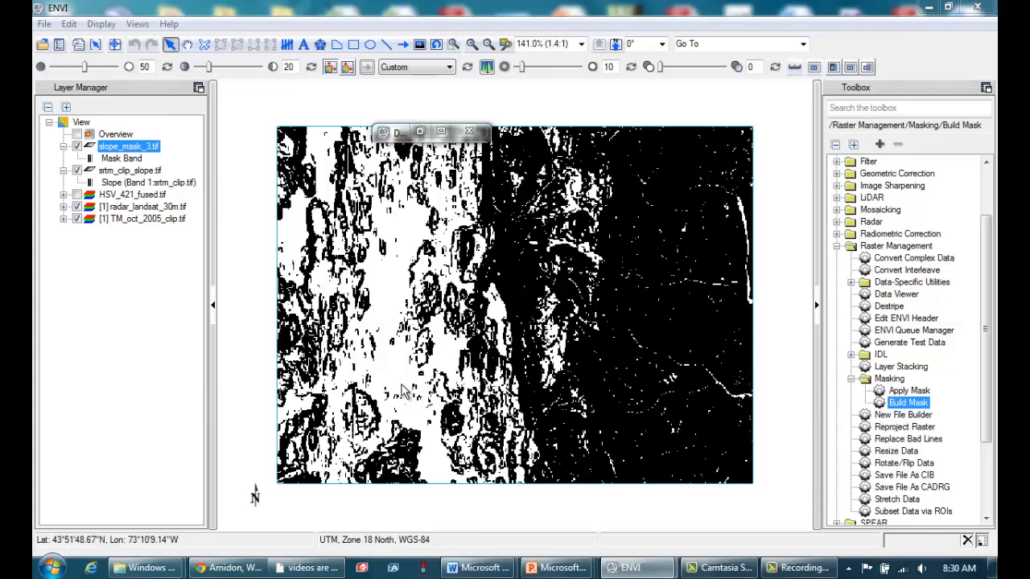
click(119, 197)
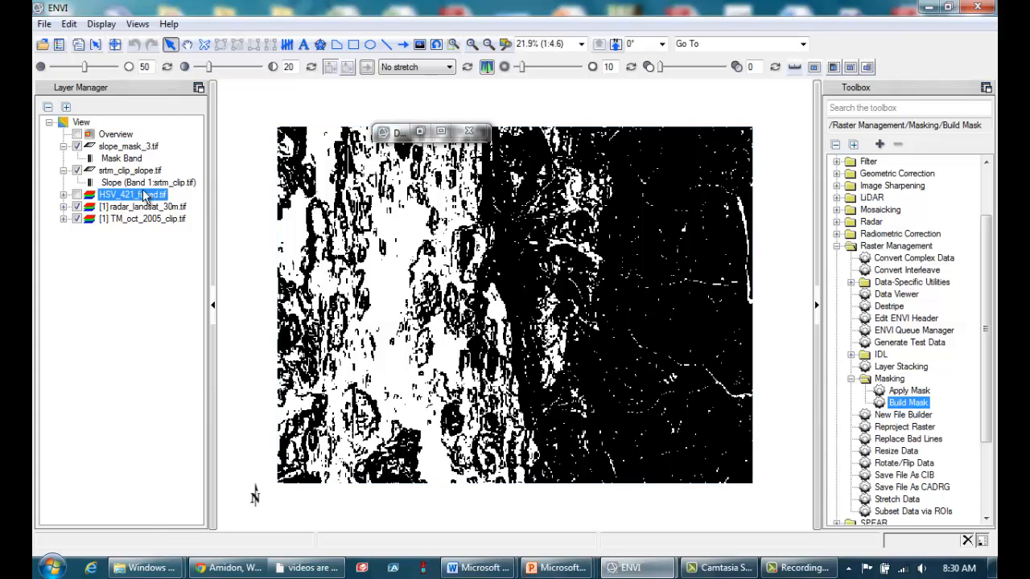
click(126, 208)
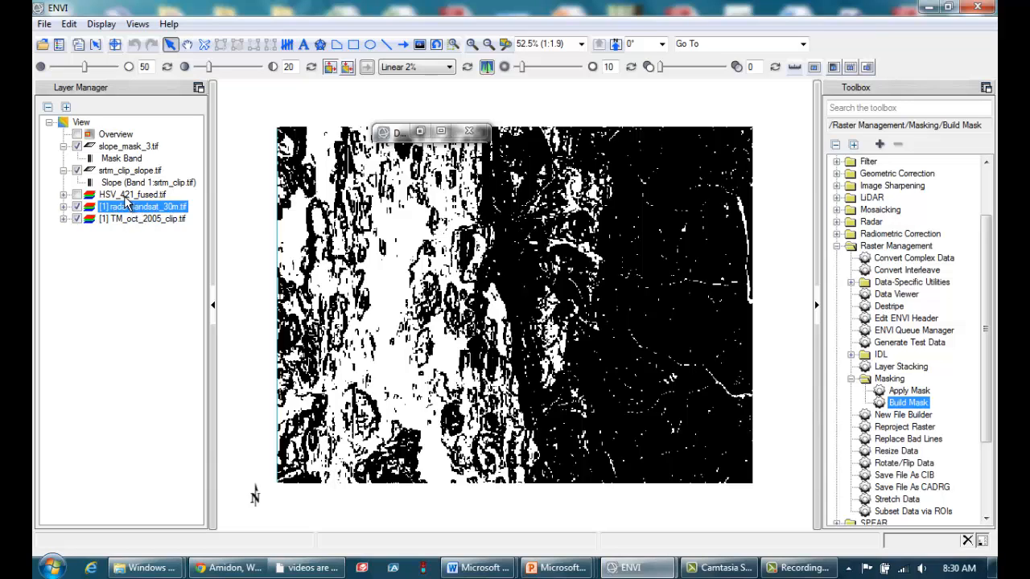
click(131, 197)
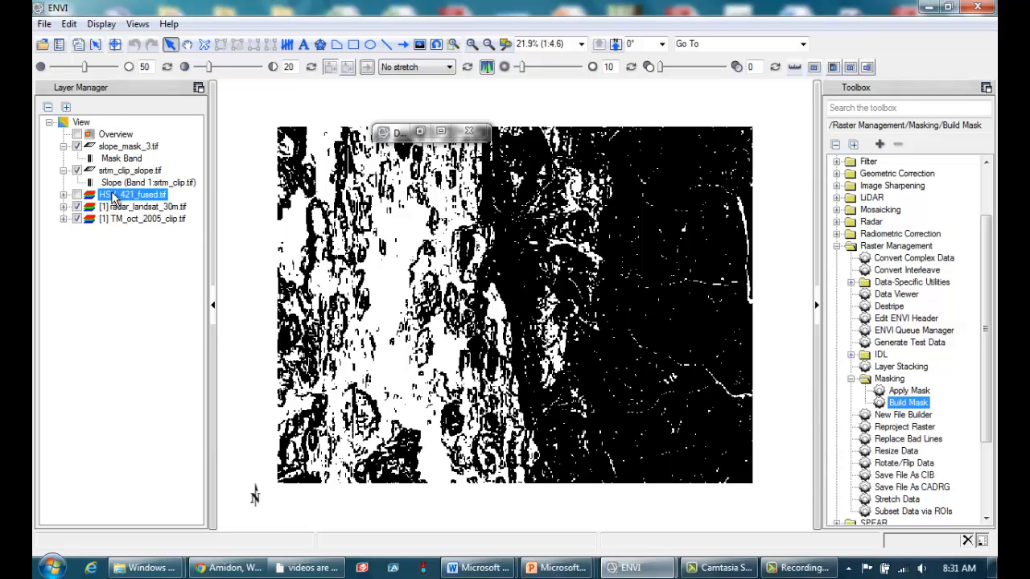
Step: Start the Layer Stacking tool and import HSV_421_fused.tif and slope_mask_3.tif as the files to stack
click(851, 378)
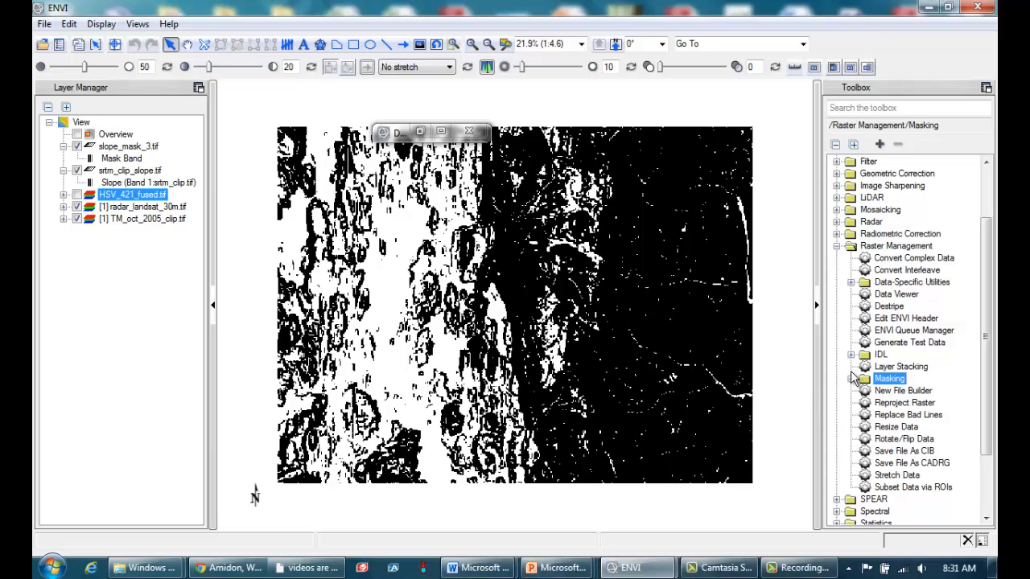
click(899, 390)
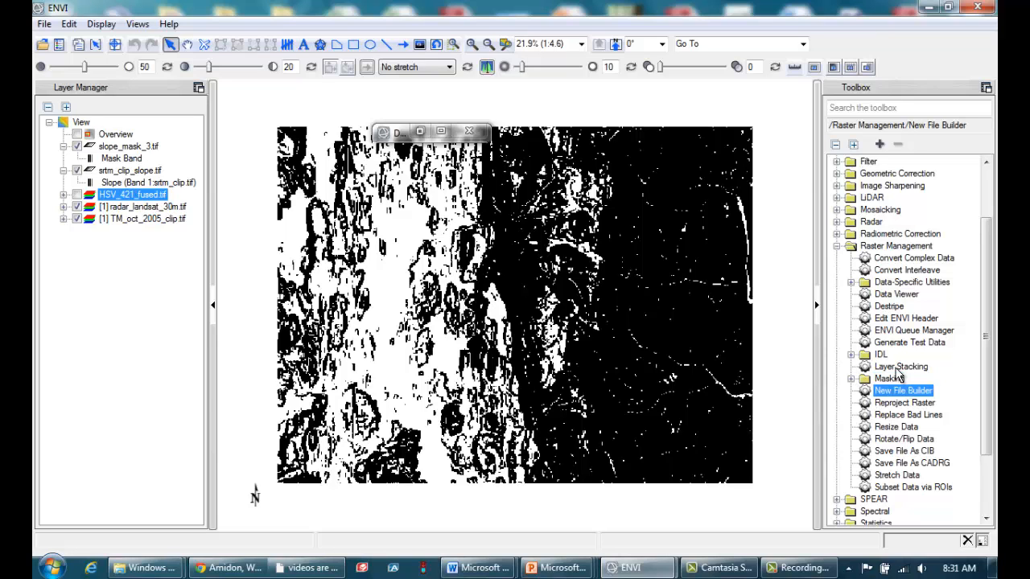
double_click(899, 367)
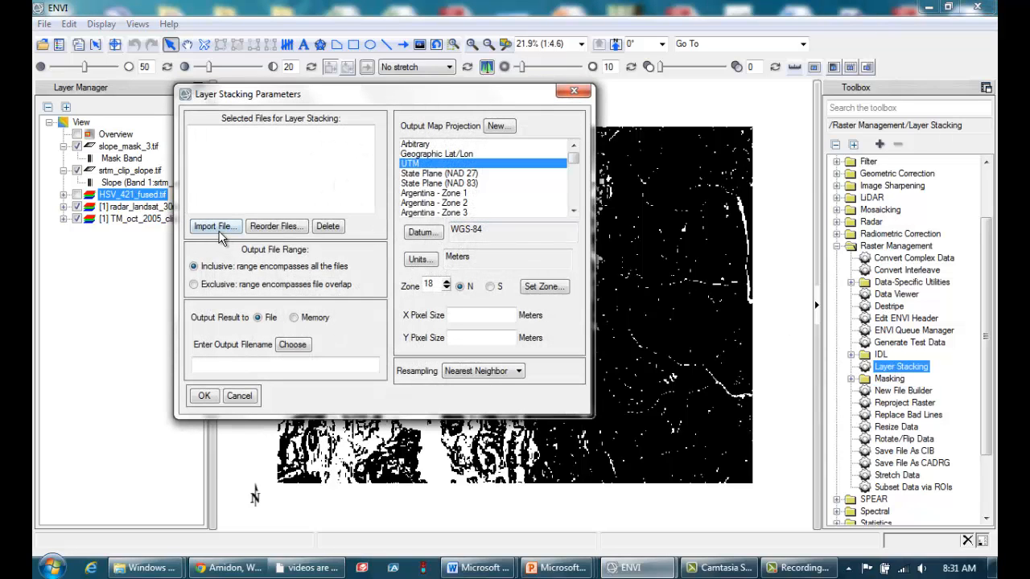
drag(268, 99, 456, 102)
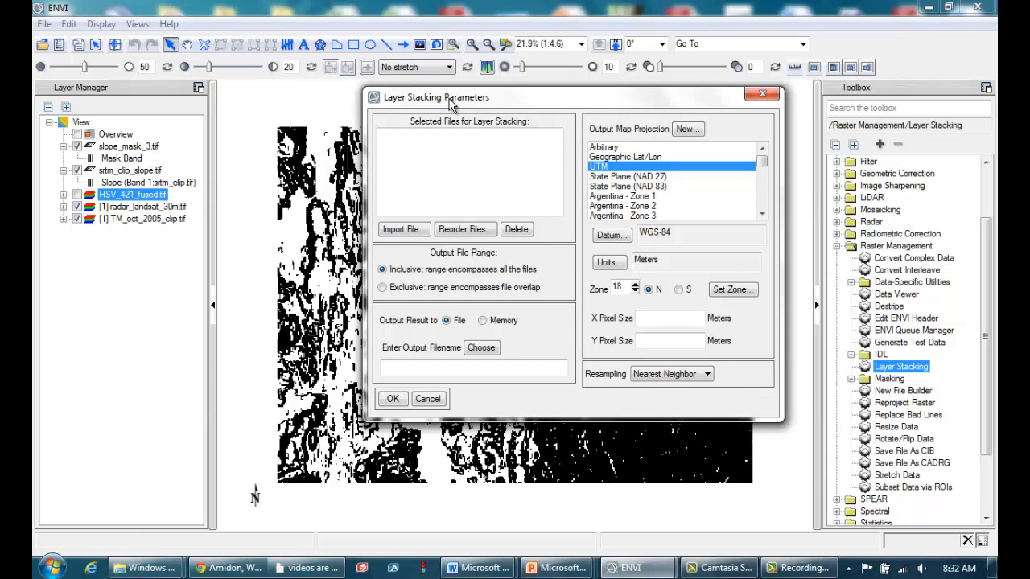
click(403, 229)
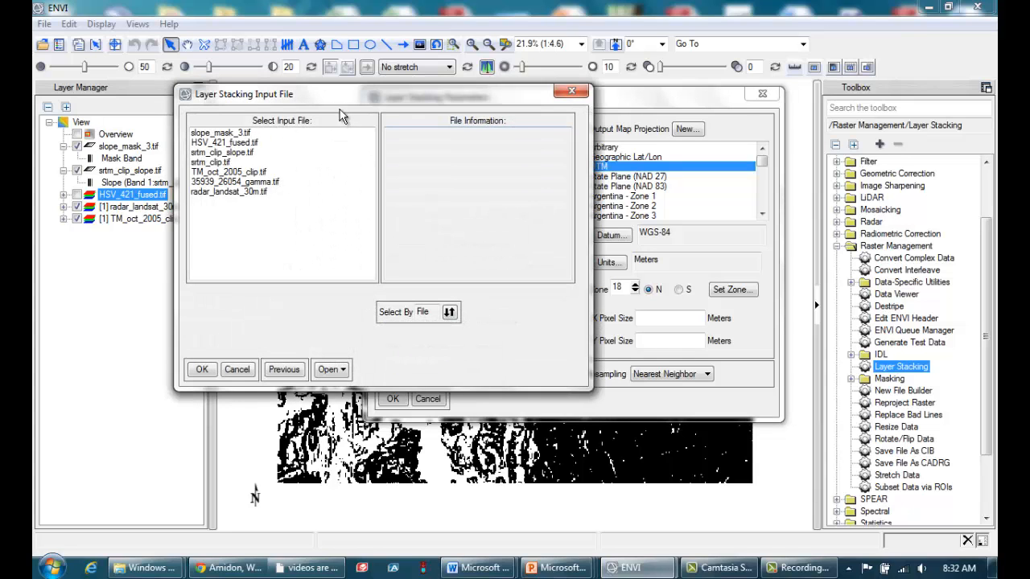
drag(383, 95, 540, 101)
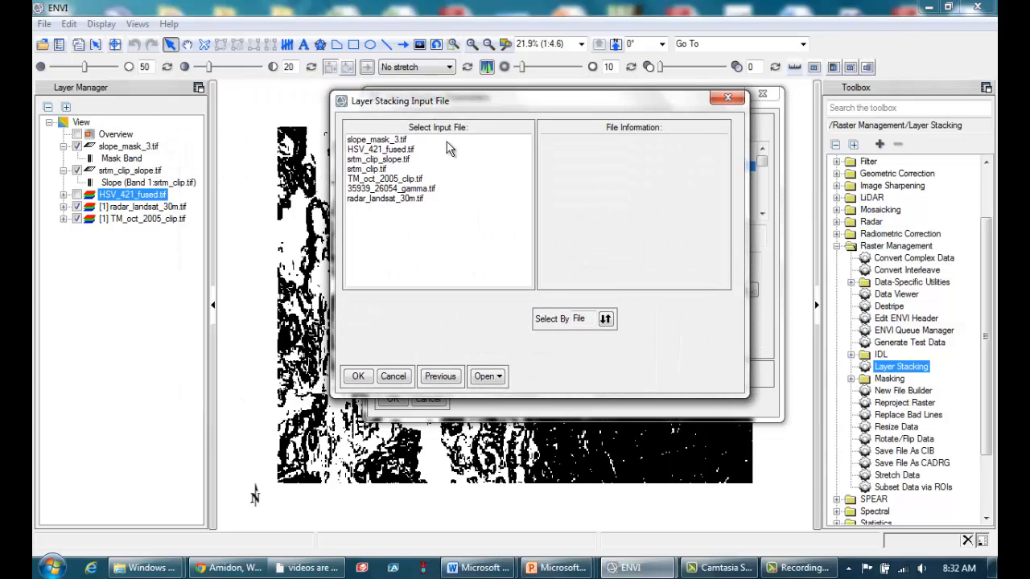
click(389, 150)
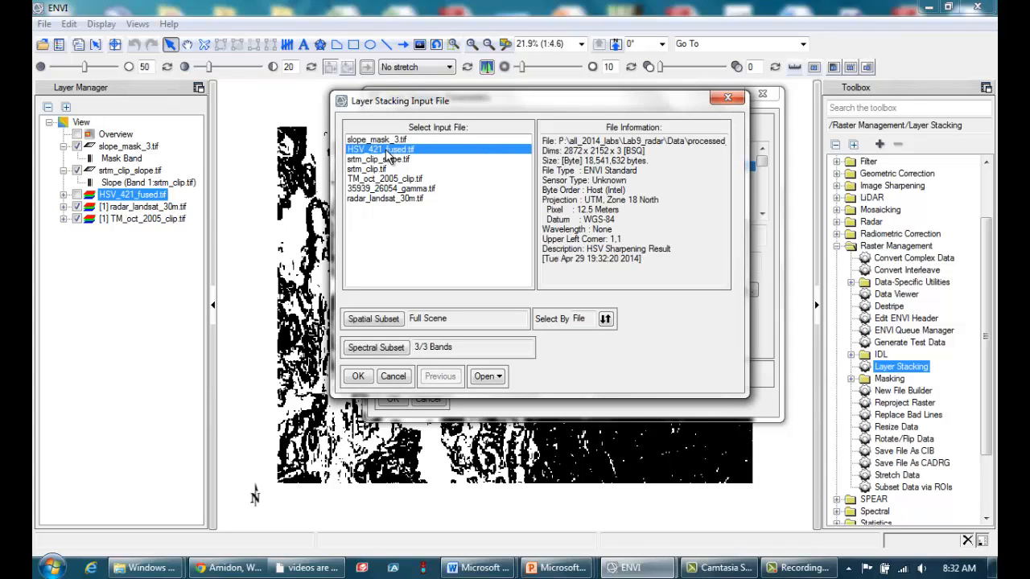
ctrl+click(389, 141)
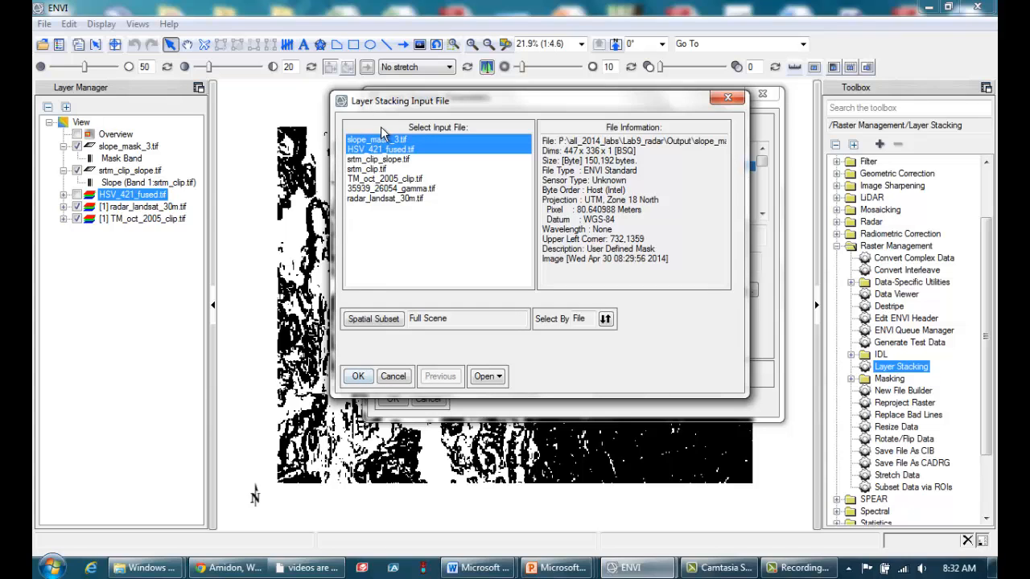
click(357, 376)
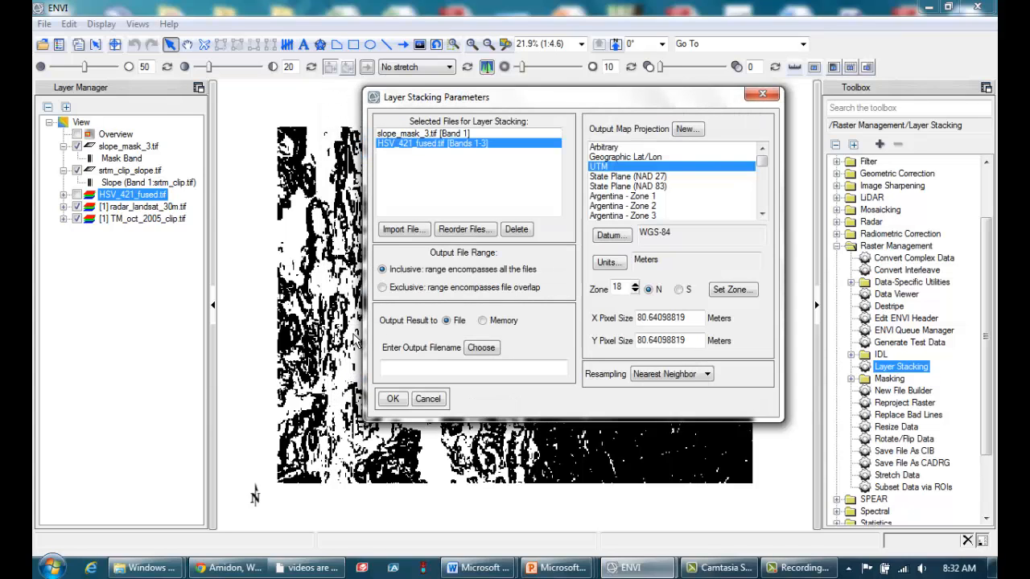
Step: Reorder the files for stacking so HSV_421_fused.tif comes first and slope_mask_3.tif second
click(471, 233)
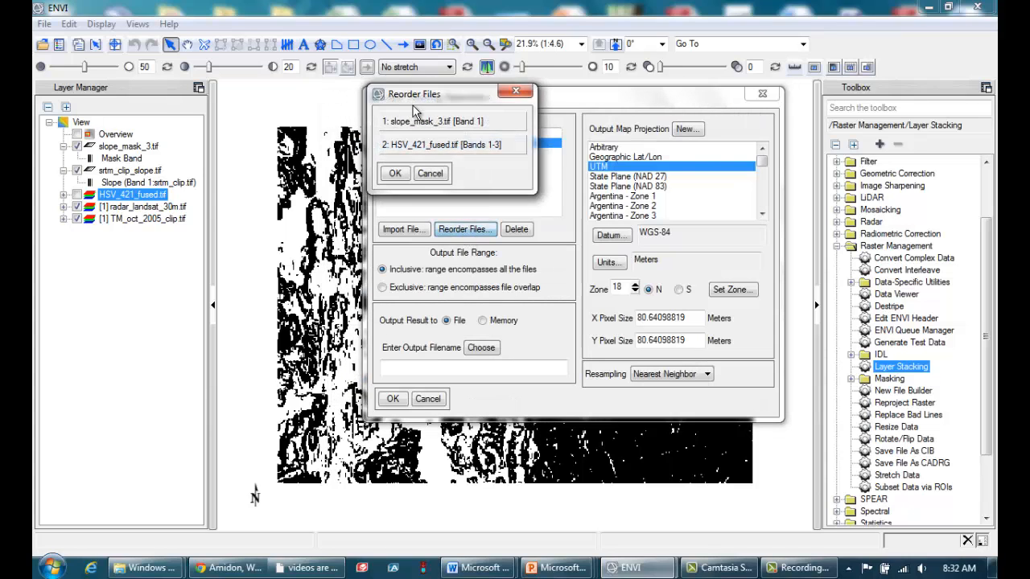
drag(422, 121, 434, 145)
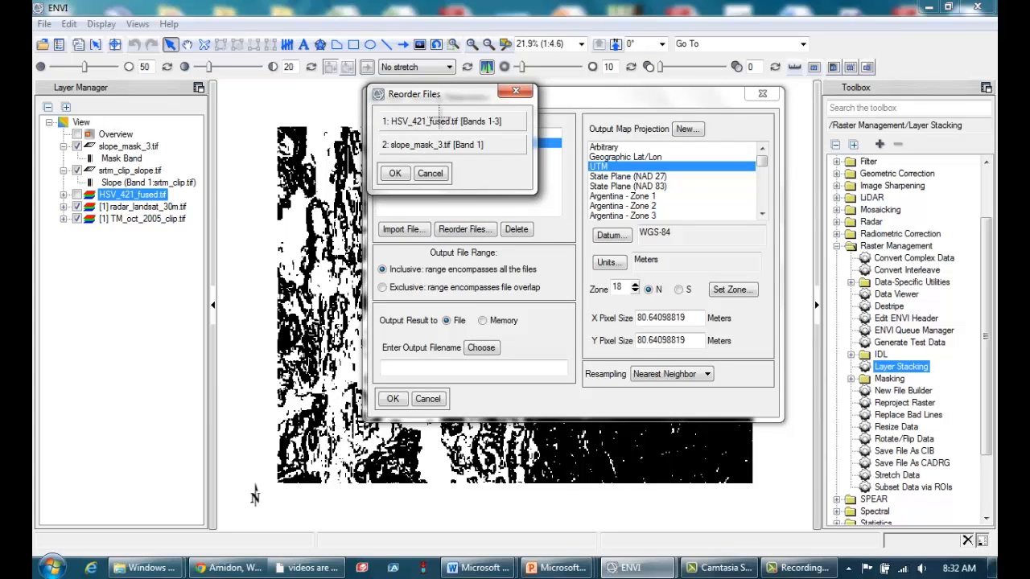
click(404, 180)
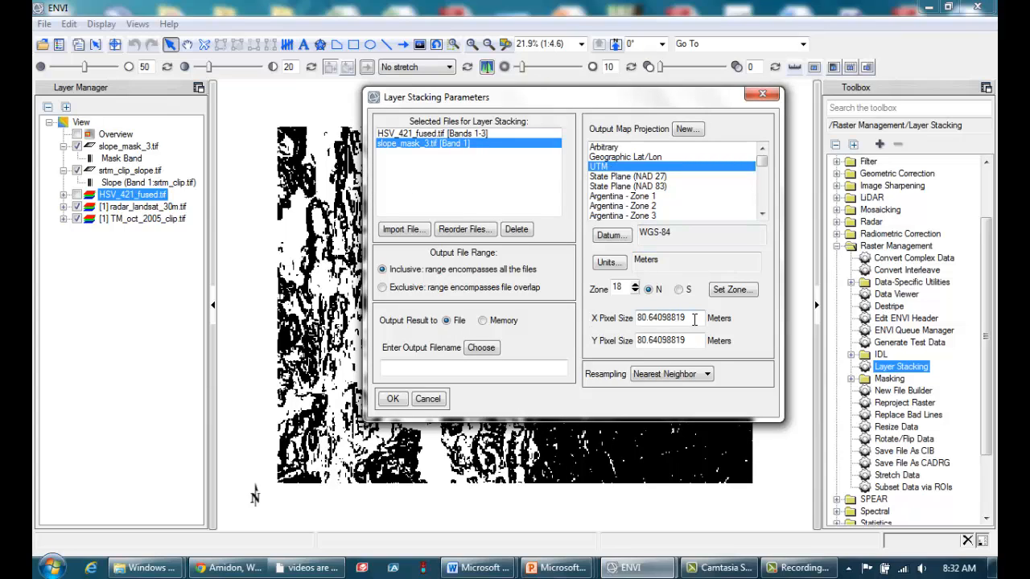
Step: Set the stack's X and Y pixel sizes to 12.5 meters with Nearest Neighbor resampling
drag(696, 318, 586, 315)
text(12.5)
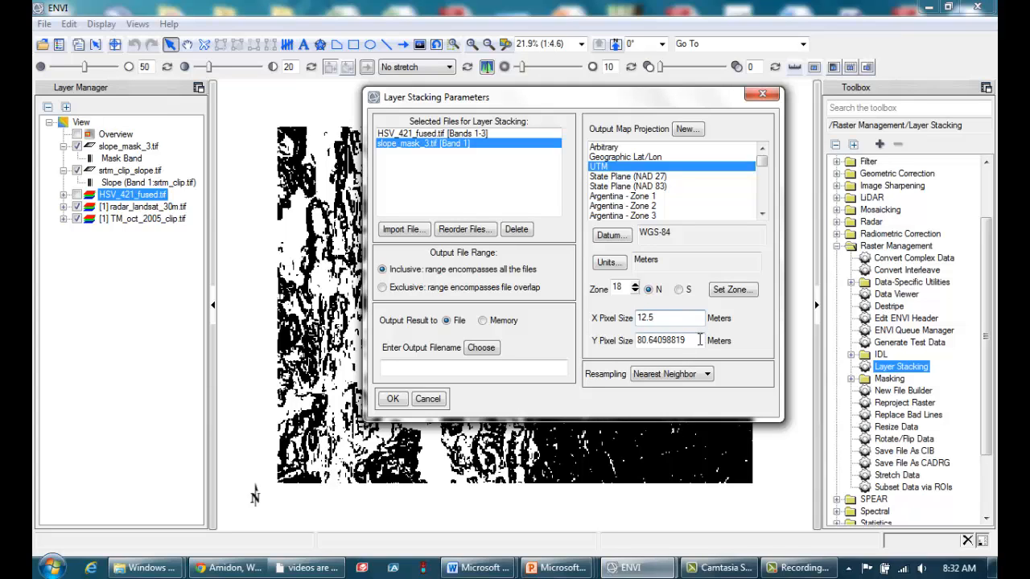
drag(700, 340, 623, 341)
text(12)
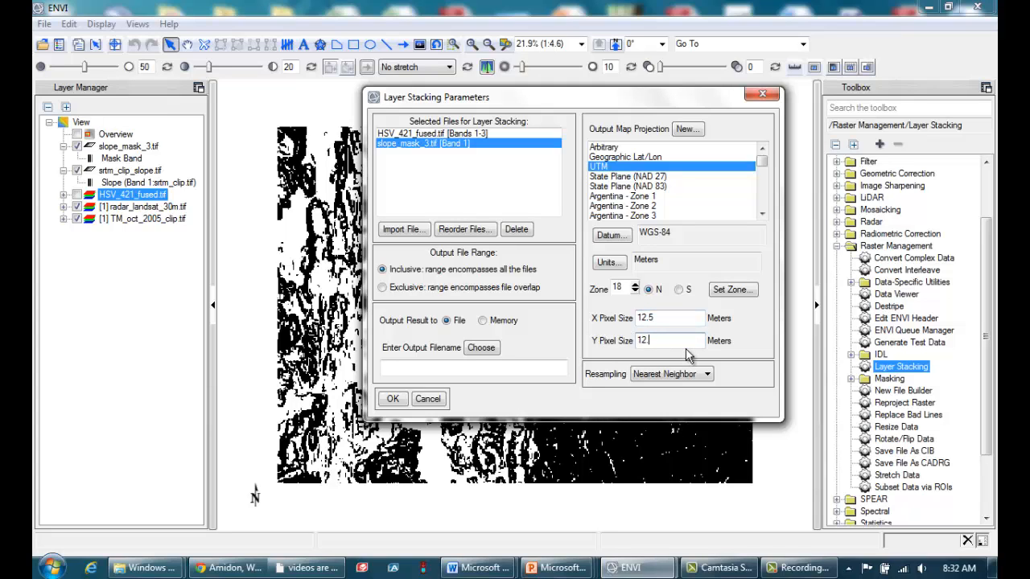
text(.5)
click(663, 375)
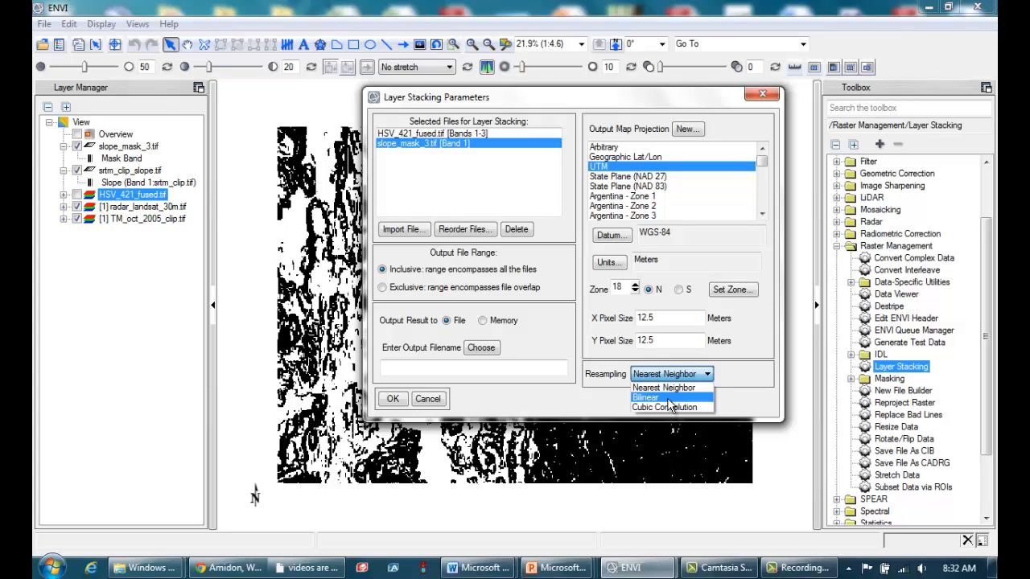
click(658, 386)
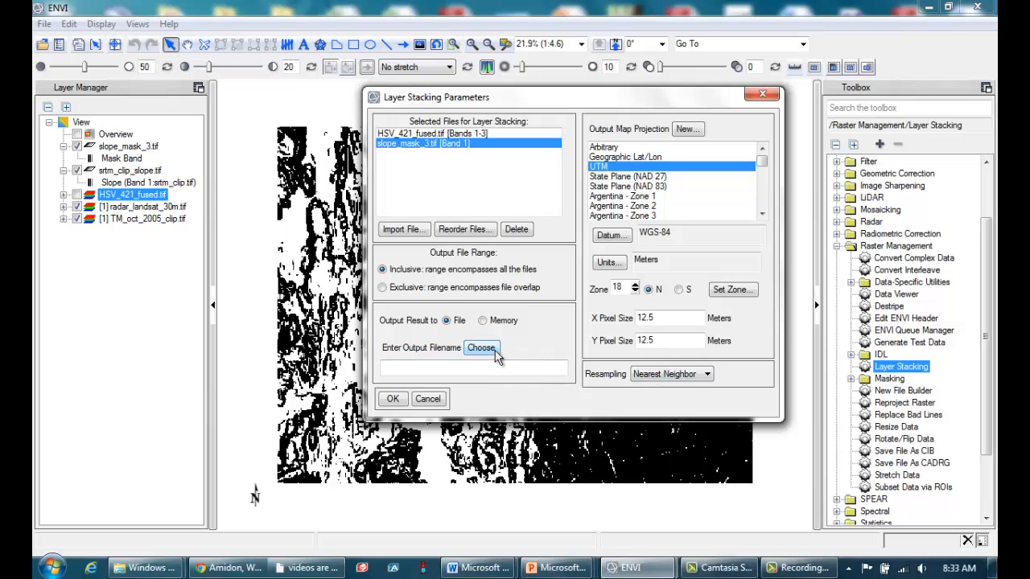
Step: Name the output HSV_mask_bundle.tif in the Lab9_radar Output folder and run the layer stacking
click(481, 348)
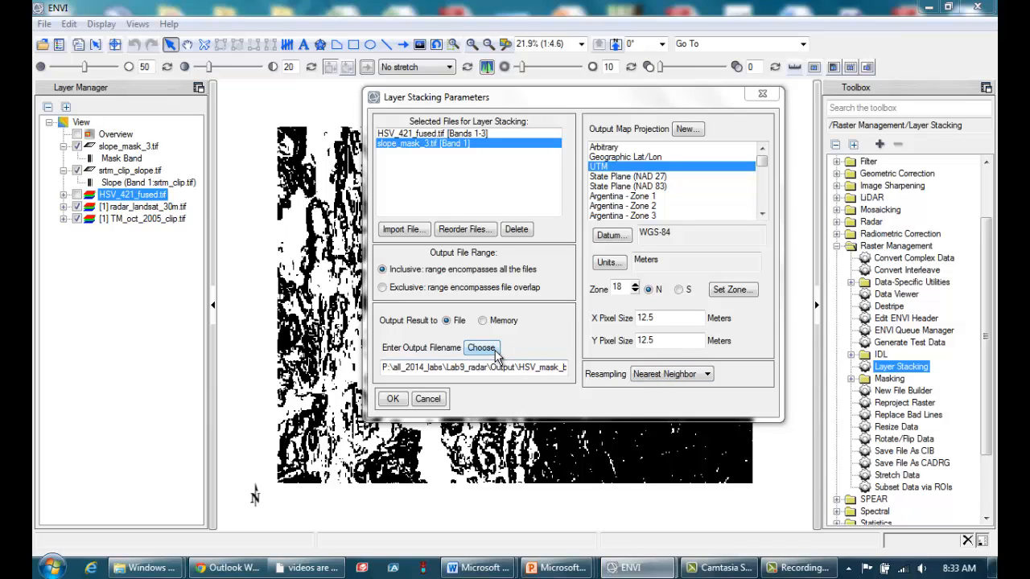
click(519, 369)
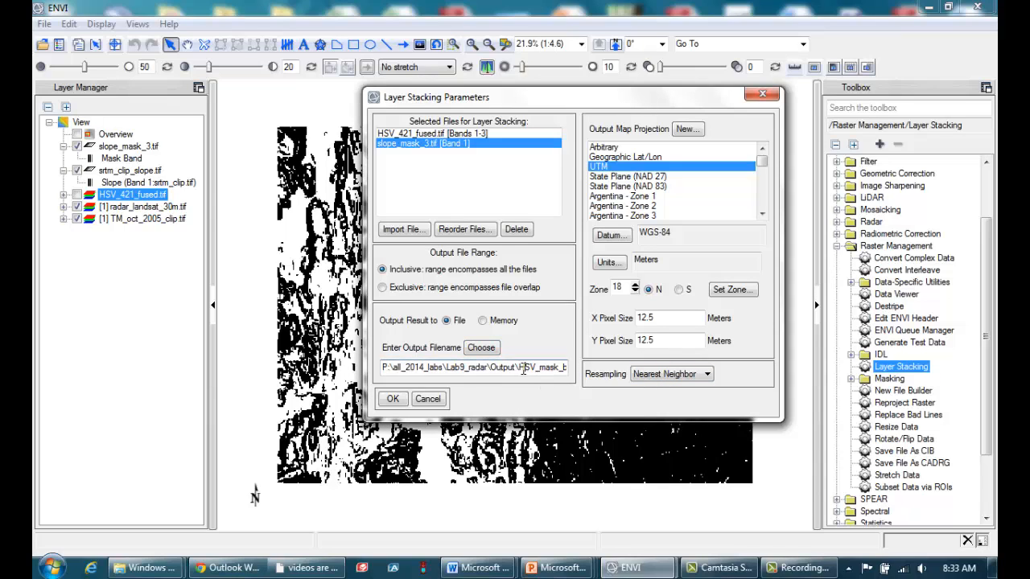
drag(523, 368, 560, 371)
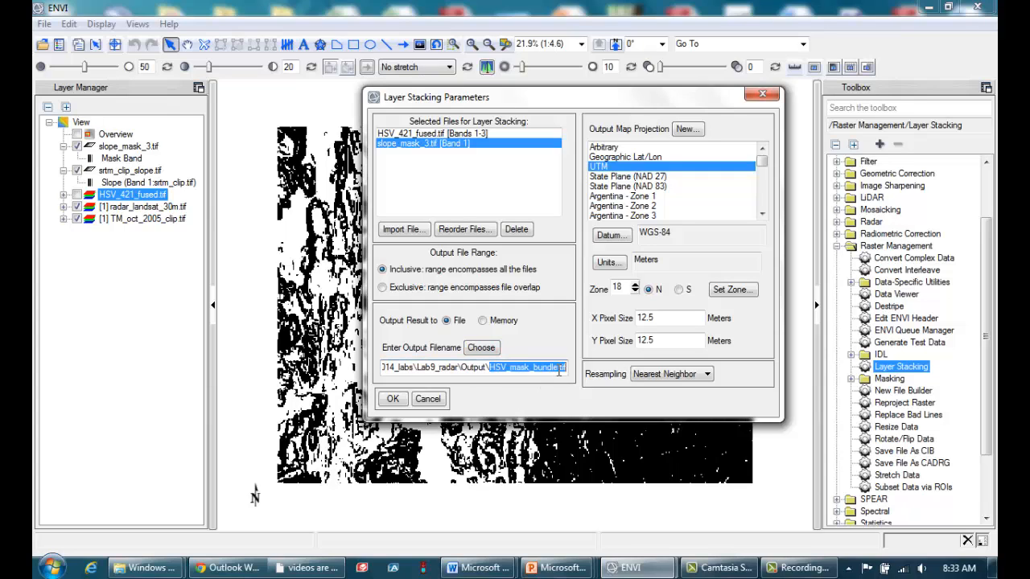
click(558, 371)
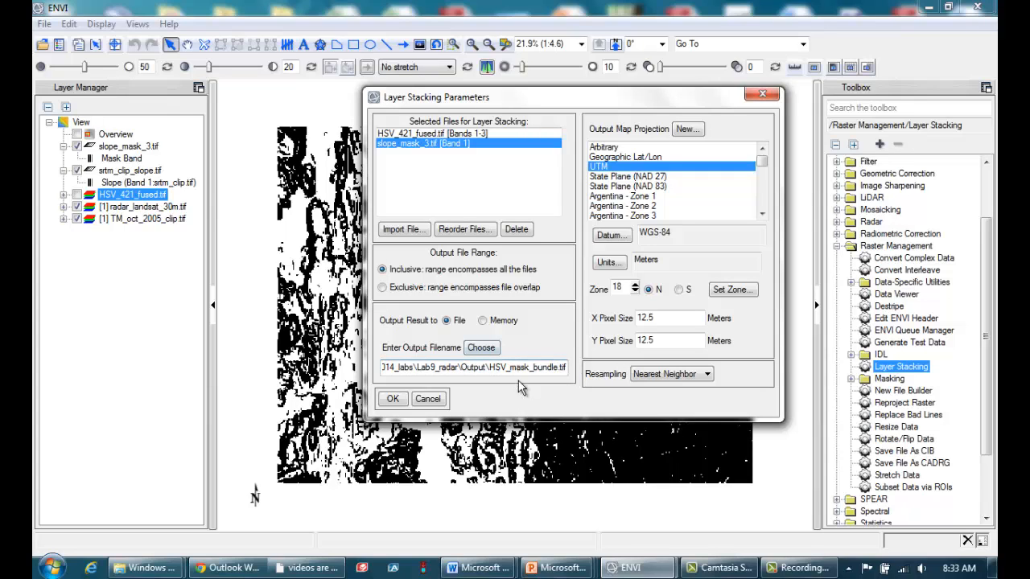
drag(489, 368, 530, 368)
click(392, 399)
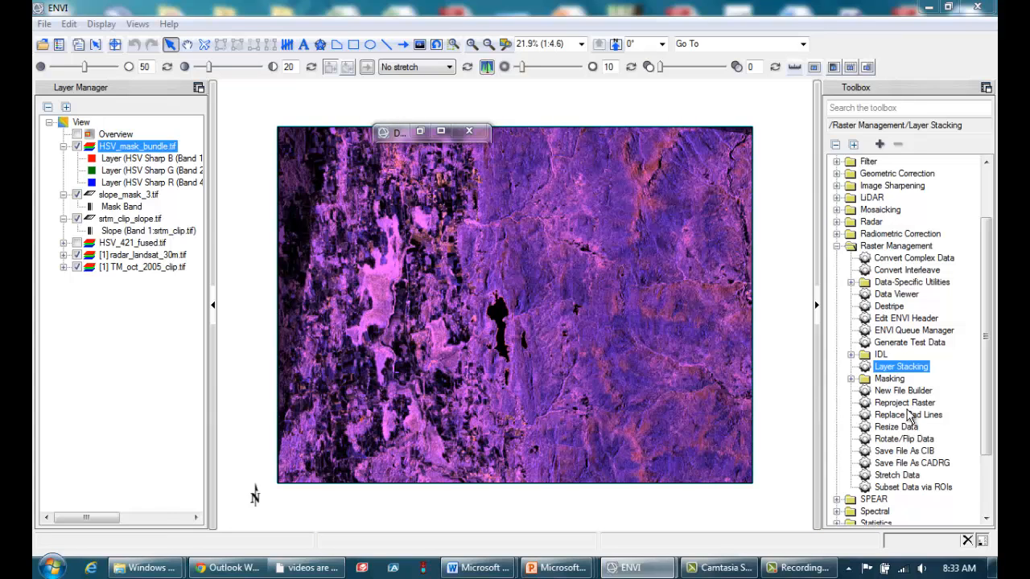
Step: Start Resize Data on HSV_mask_bundle.tif with only the slope mask band in the spectral subset
click(901, 428)
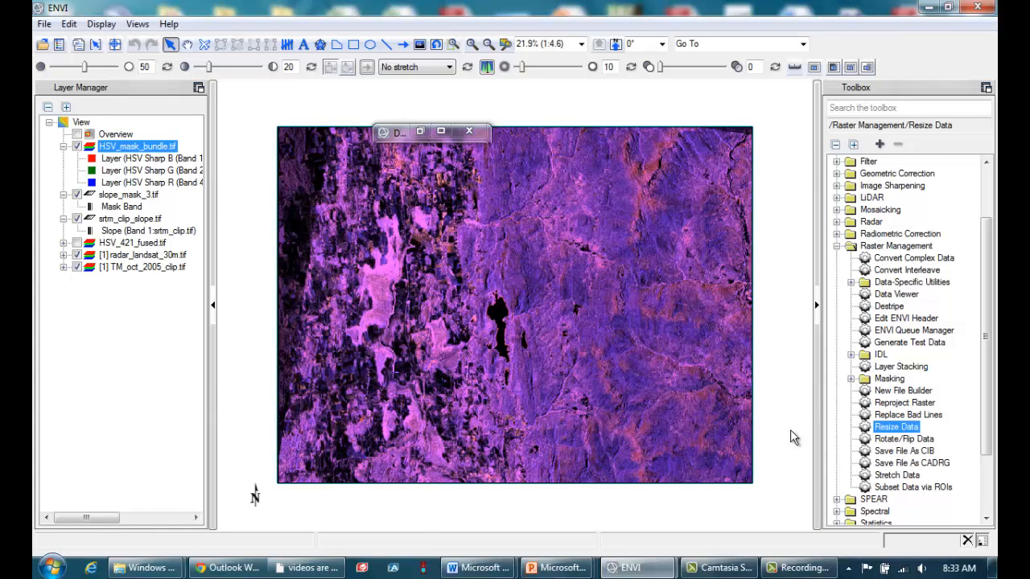
double_click(890, 429)
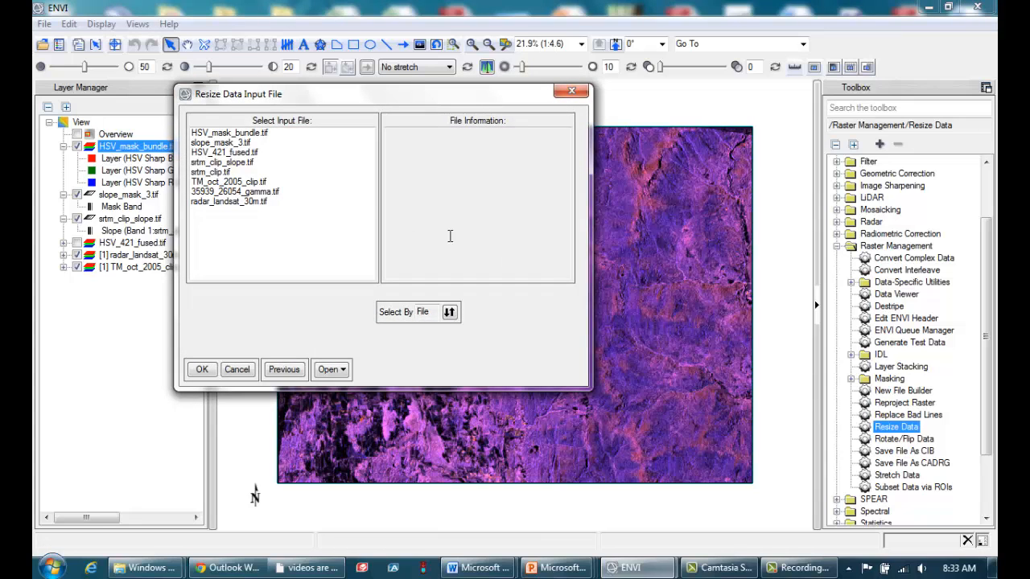
click(247, 135)
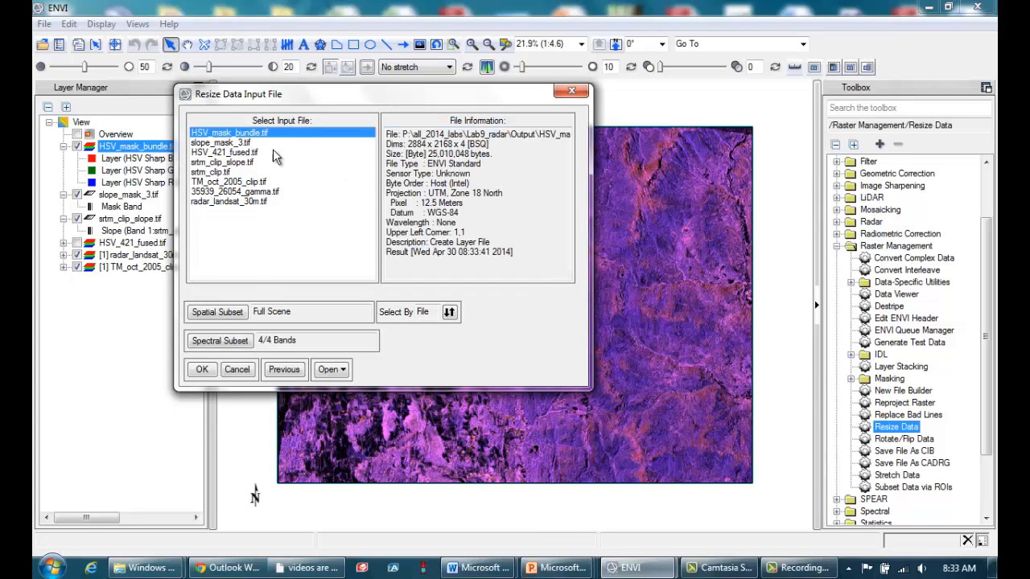
click(222, 345)
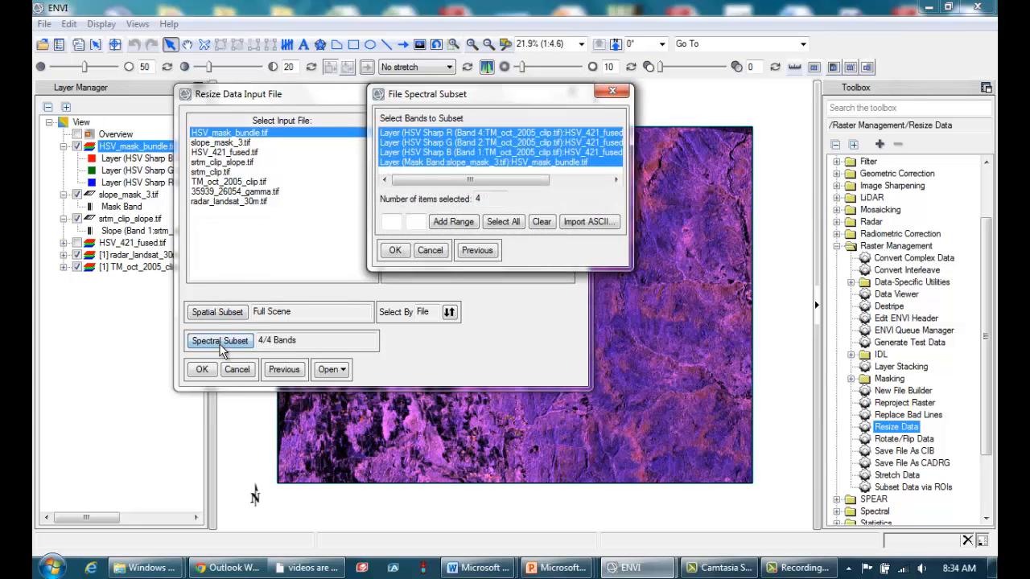
click(456, 162)
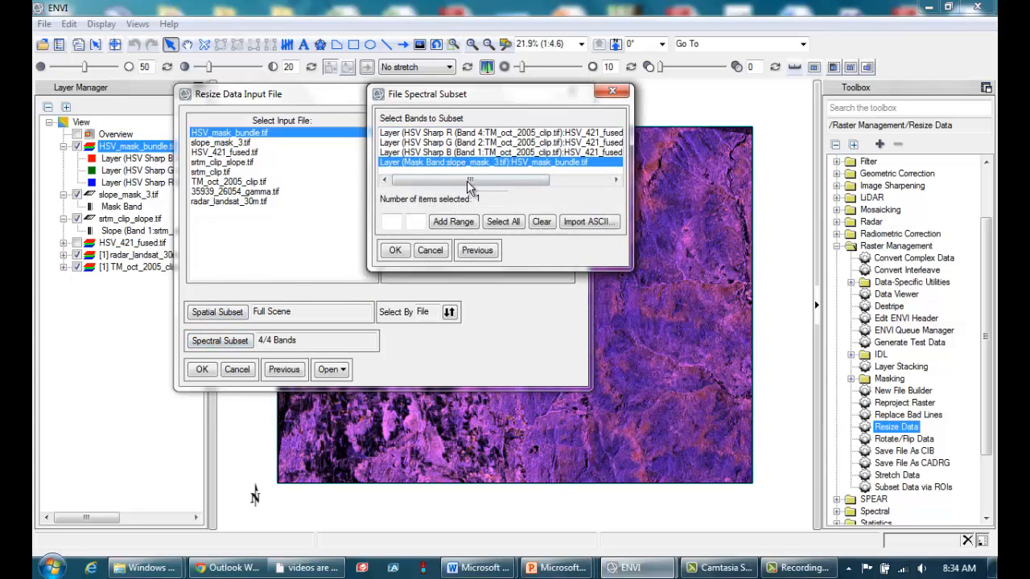
click(394, 250)
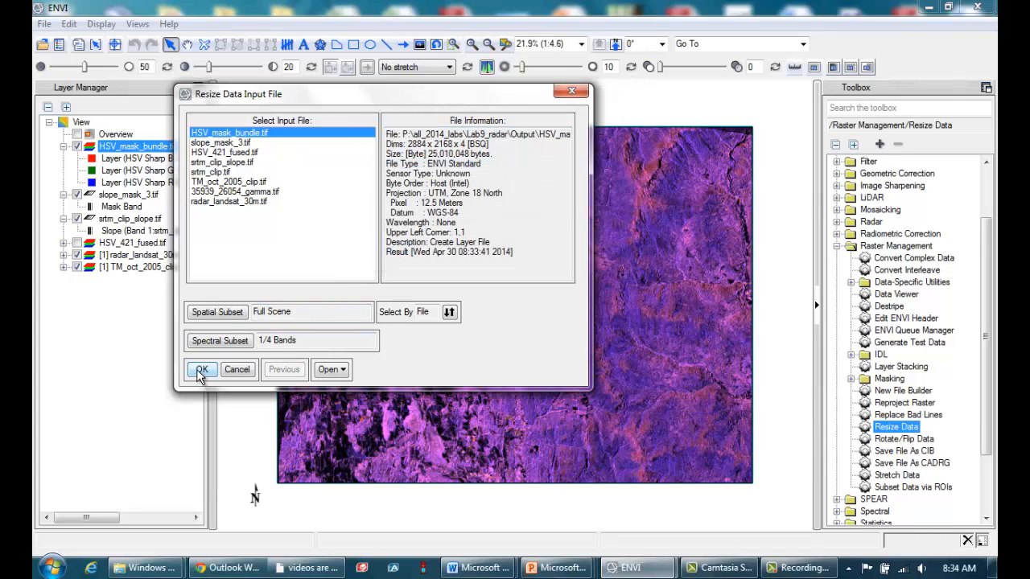
click(201, 371)
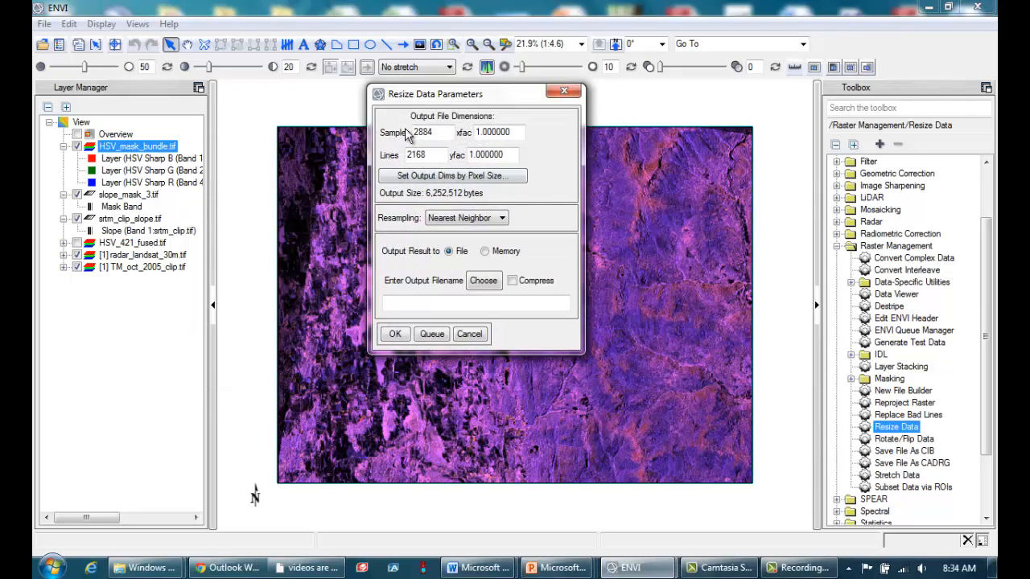
Step: Save the resized mask band as mask_12_5m.tif in the Lab9_radar Output folder
click(497, 301)
text(P:\all_2014_labs\Lab9_radar\Output\mask_12_5m)
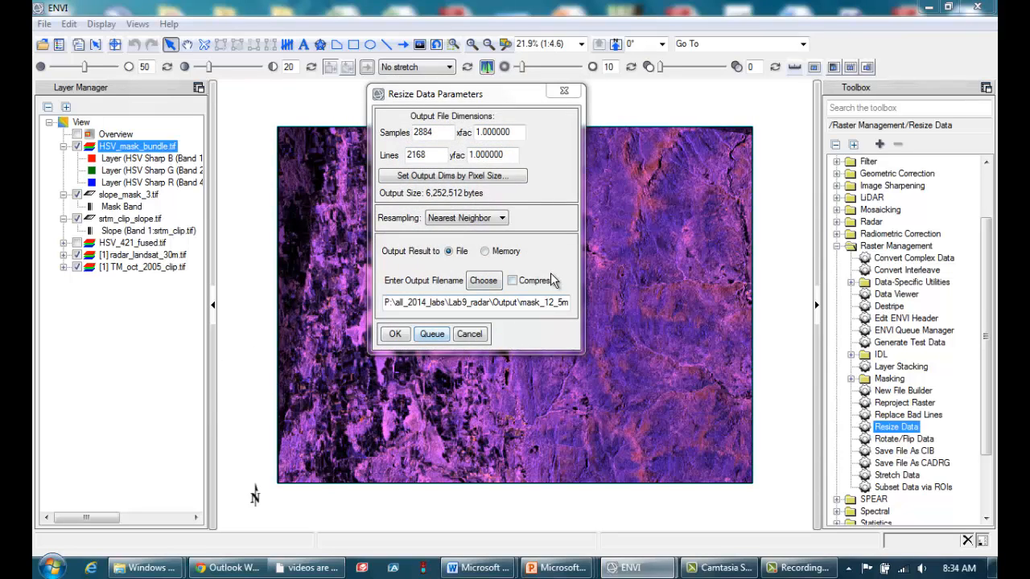
double_click(523, 304)
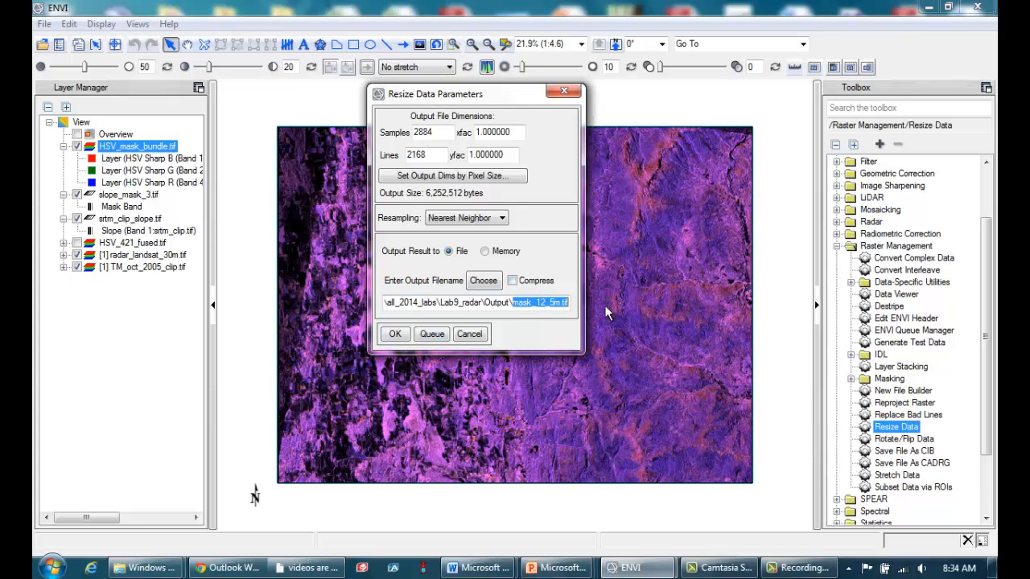
click(561, 306)
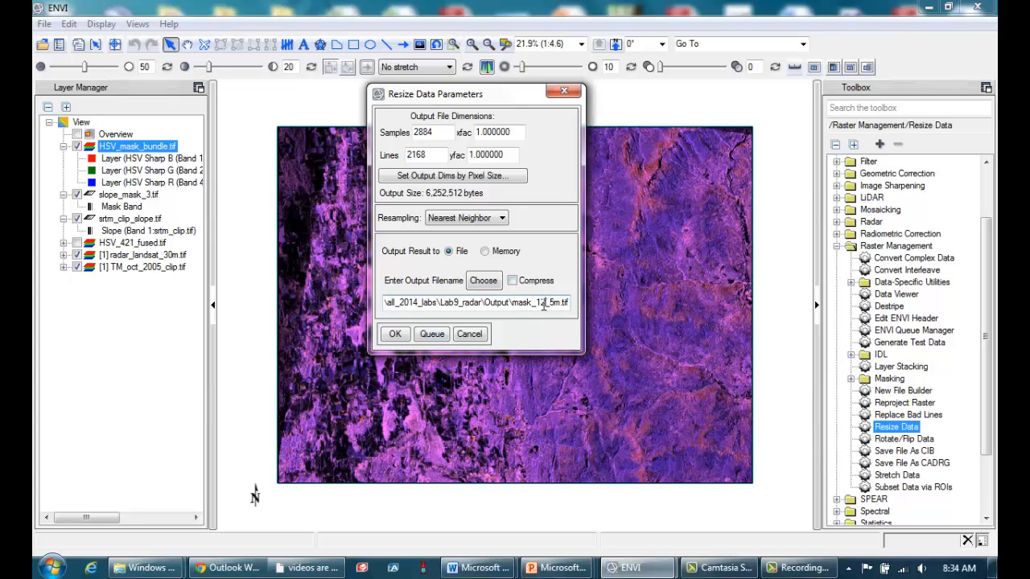
click(394, 334)
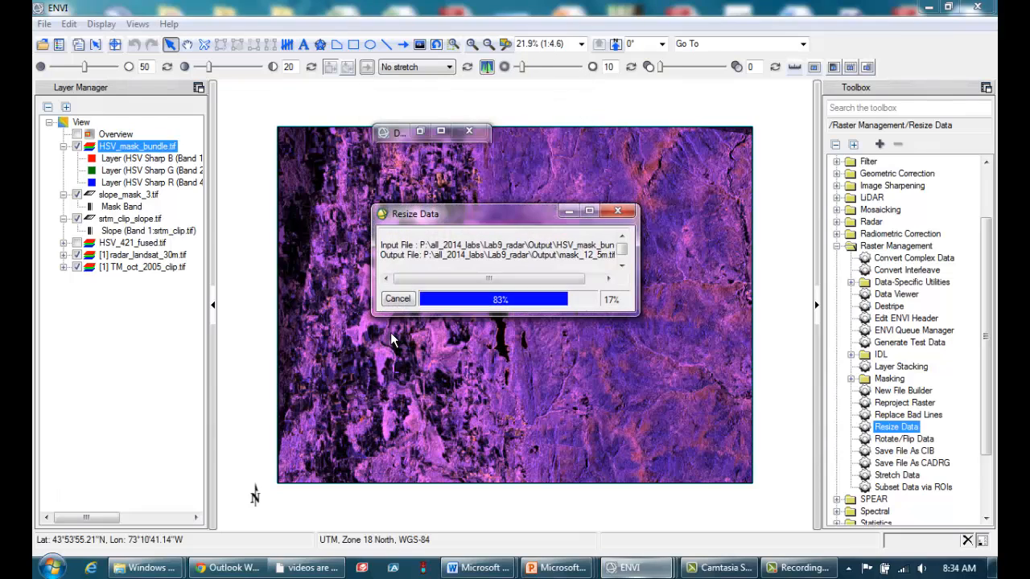
Step: Start Resize Data on HSV_mask_bundle.tif again, subsetting it to the three HSV Sharp bands
double_click(885, 432)
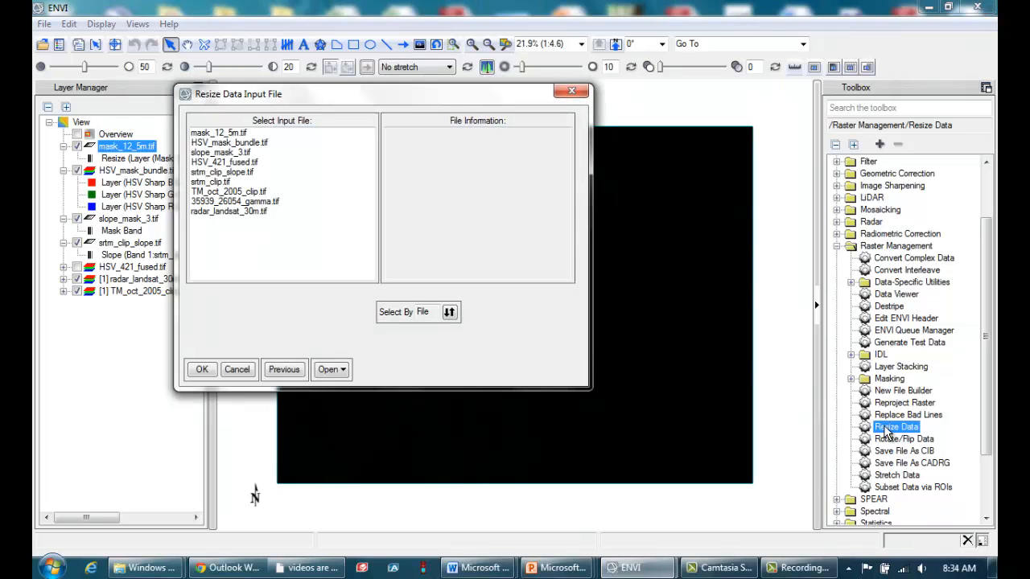
click(227, 144)
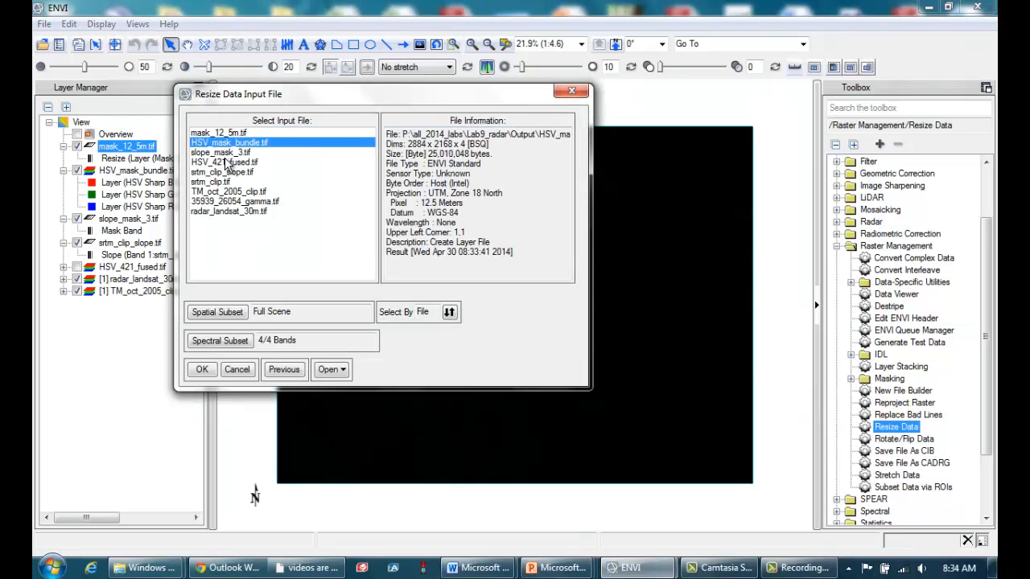
click(219, 344)
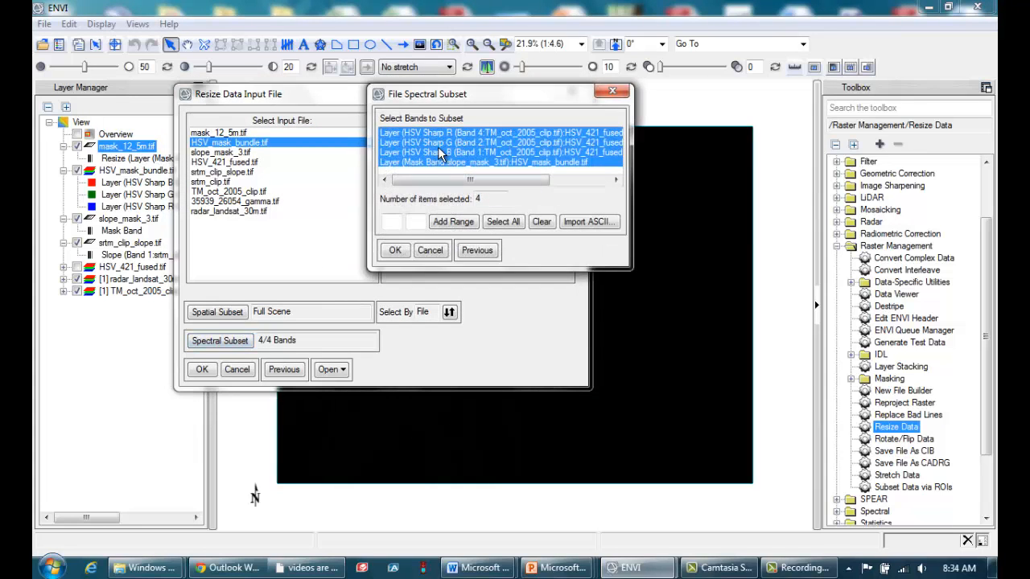
click(439, 134)
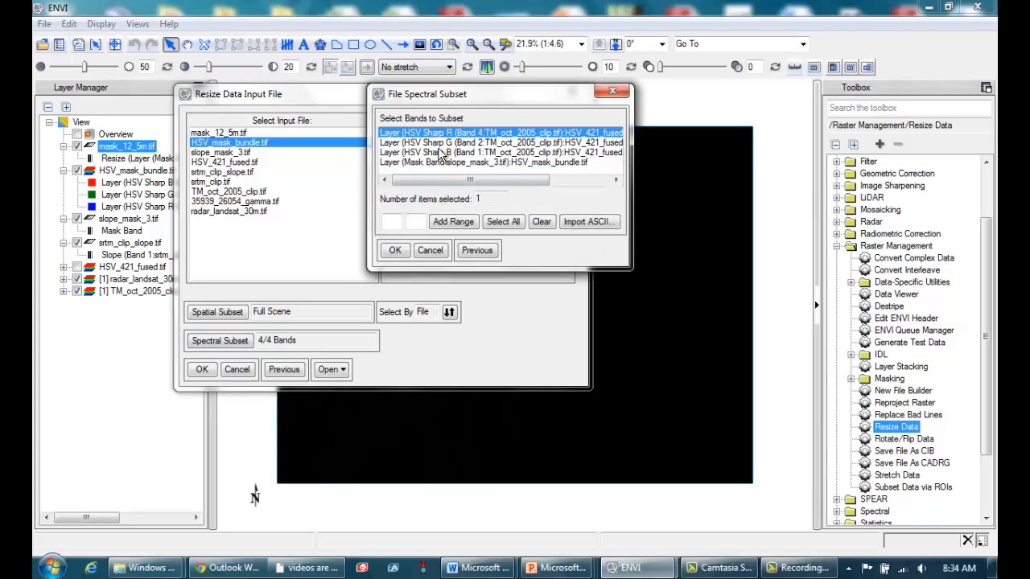
shift+click(440, 153)
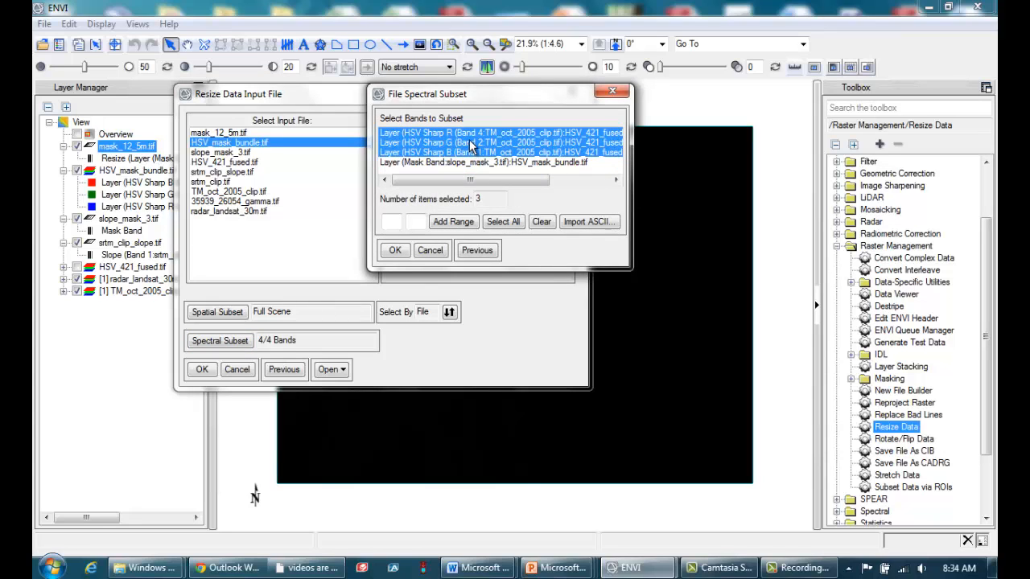
click(395, 251)
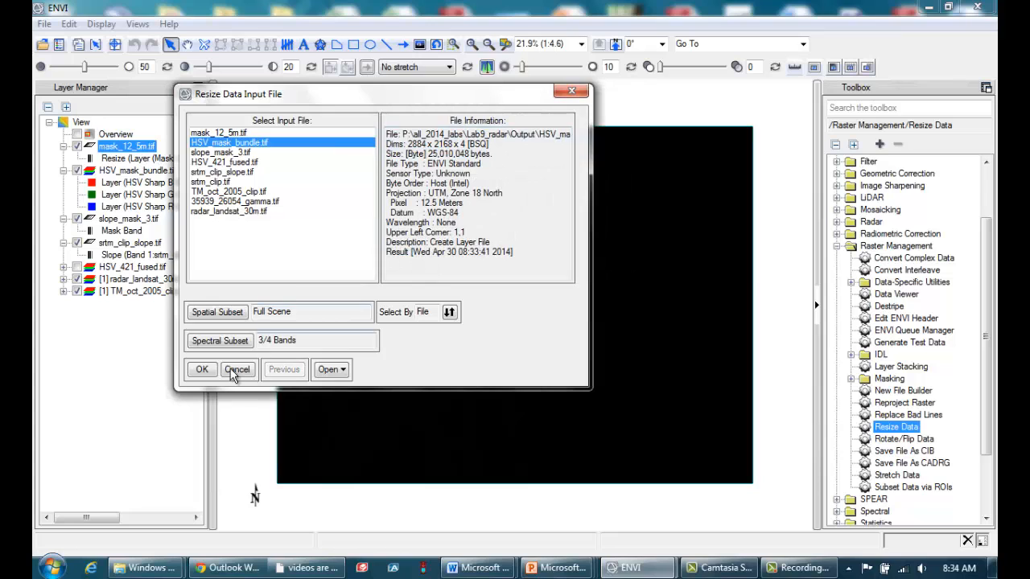
Step: Save the resized HSV Sharp bands as HSV_12_5_resamp.tif in the Lab9_radar Output folder
click(202, 369)
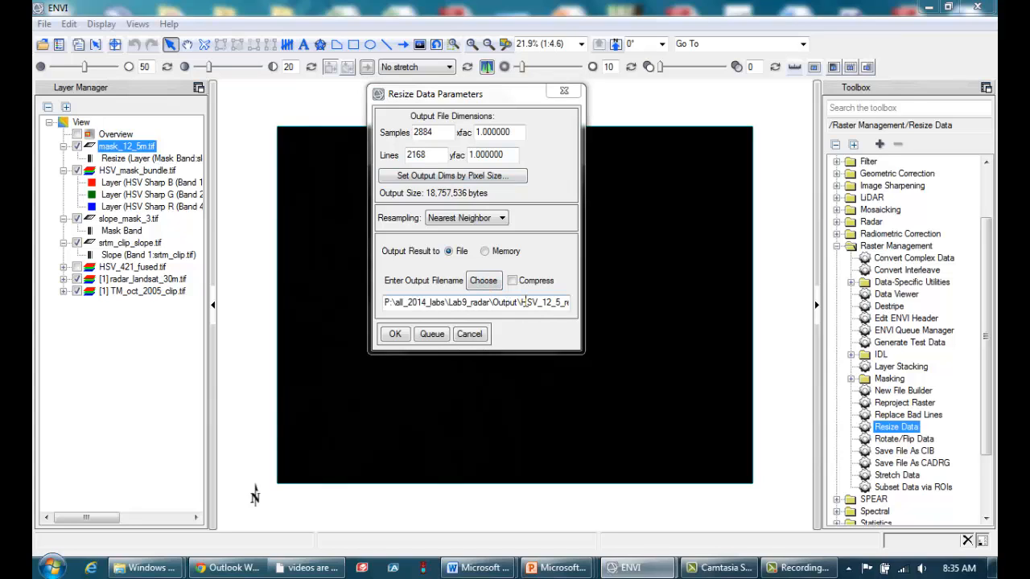
drag(524, 302, 651, 304)
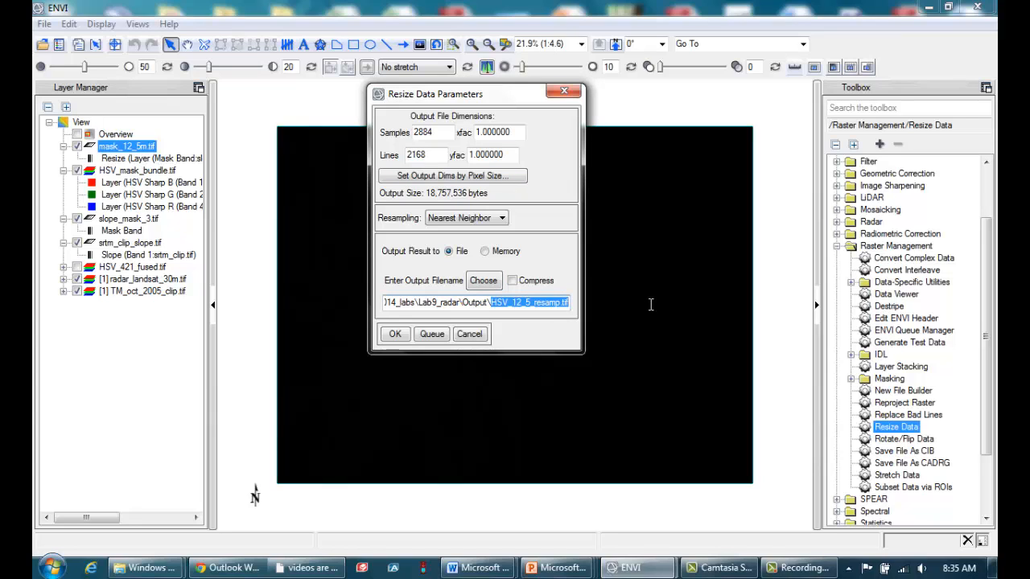
click(395, 334)
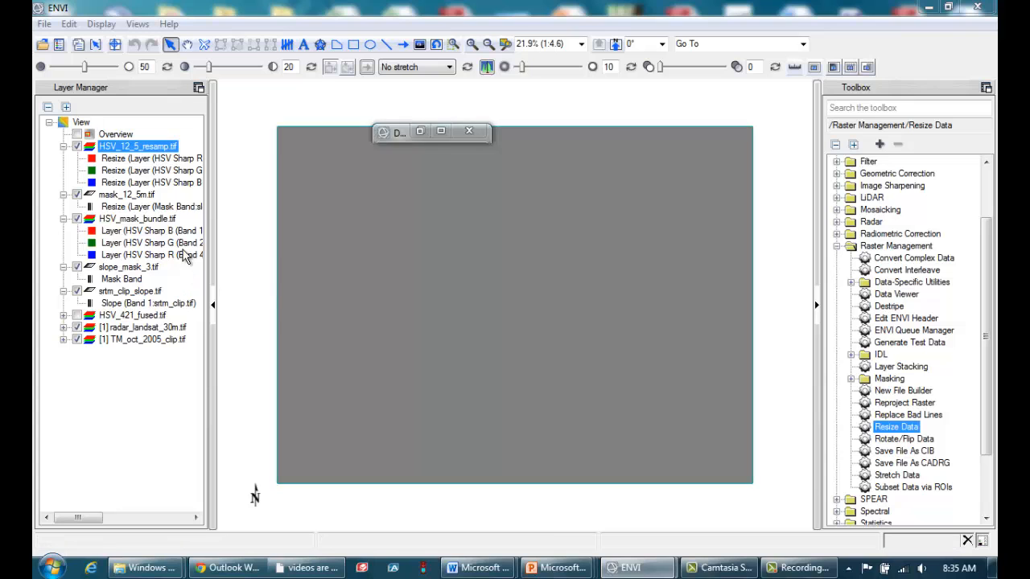
Step: Remove HSV_mask_bundle.tif from the view, close the file in the Data Manager, and minimize the manager
click(131, 220)
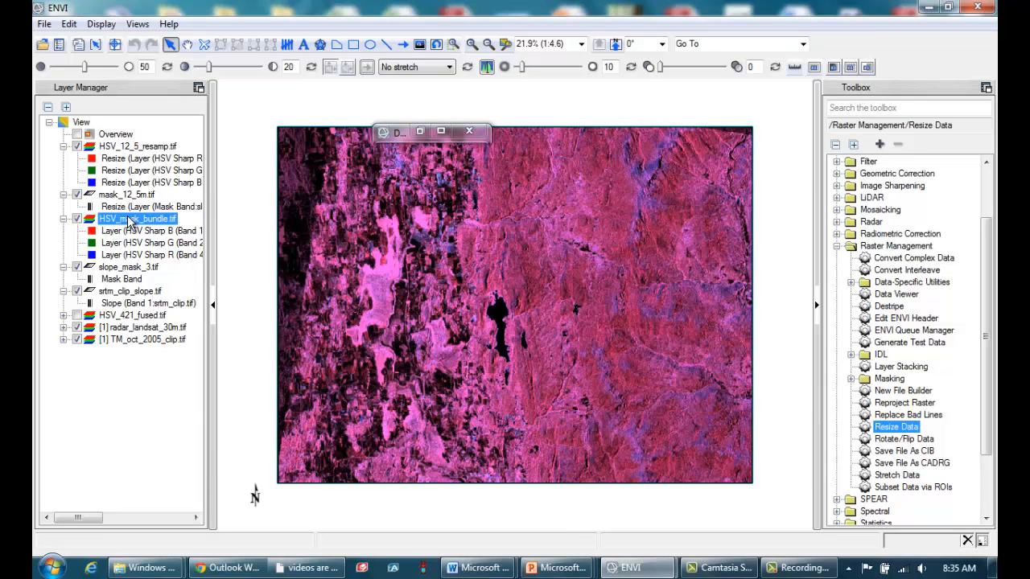
right_click(129, 221)
click(187, 280)
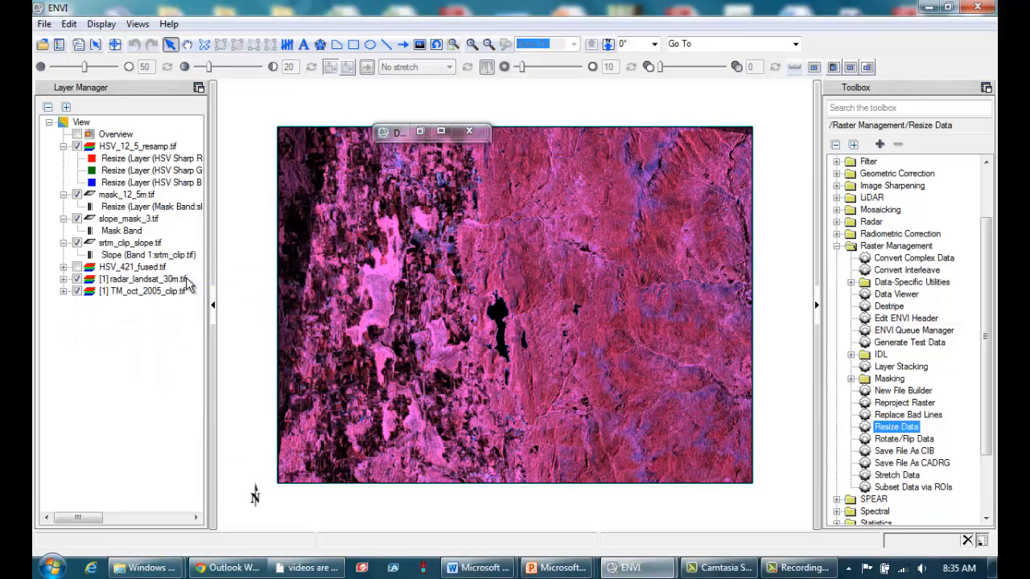
click(60, 45)
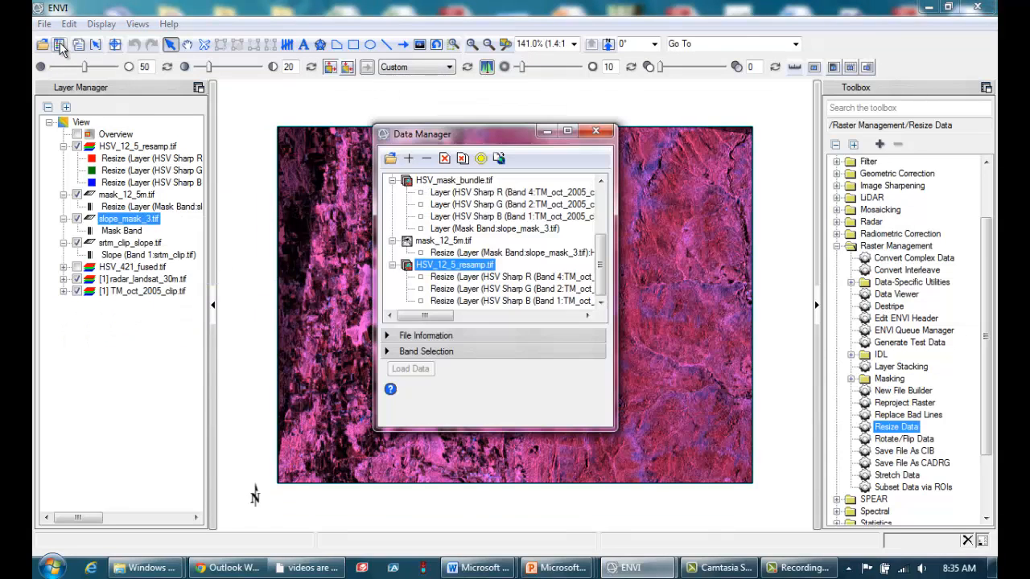
click(453, 179)
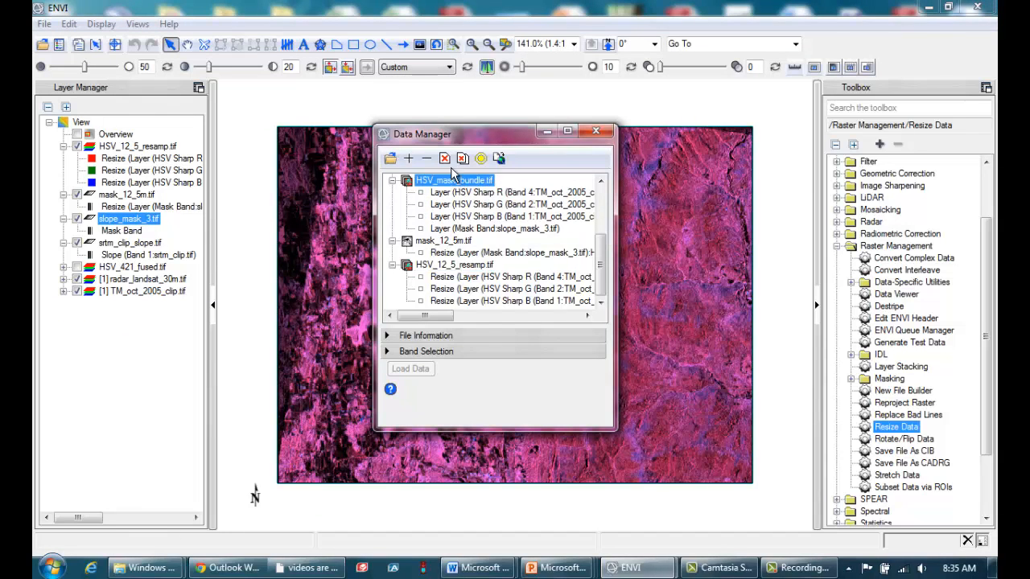
click(444, 157)
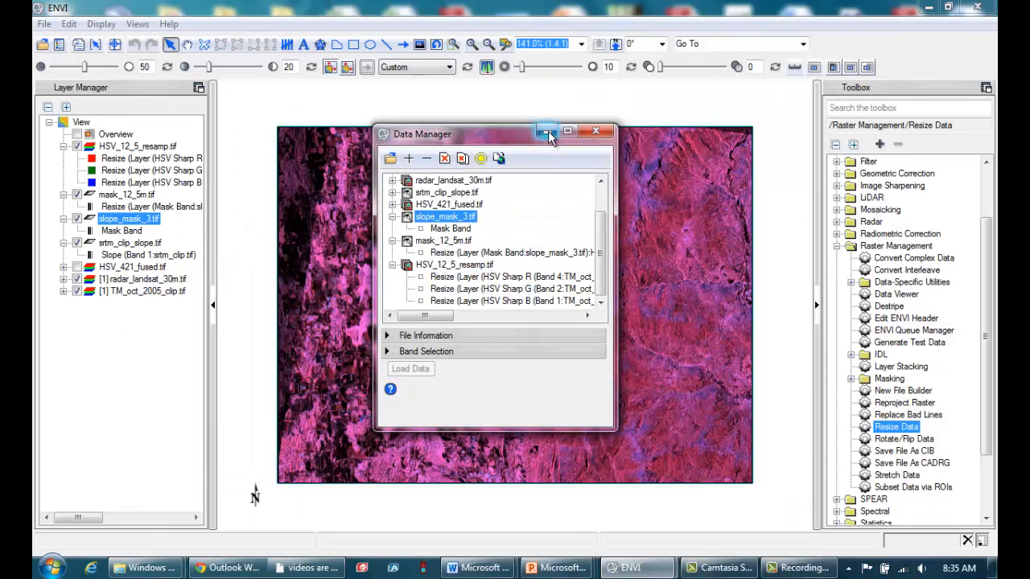
click(547, 132)
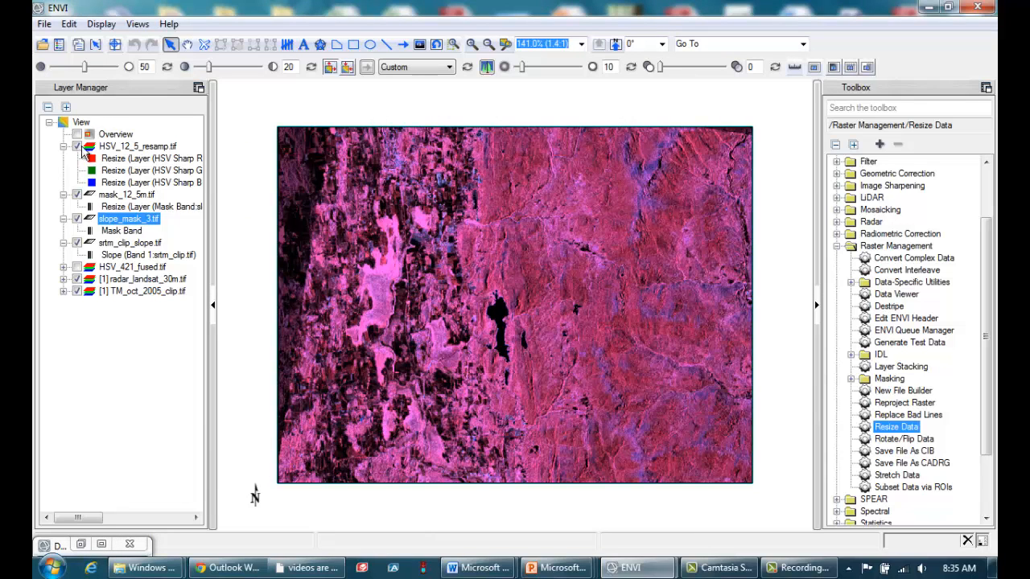
Step: Check the raster dimensions of HSV_12_5_resamp.tif in its metadata, then close the viewer
click(139, 147)
click(139, 201)
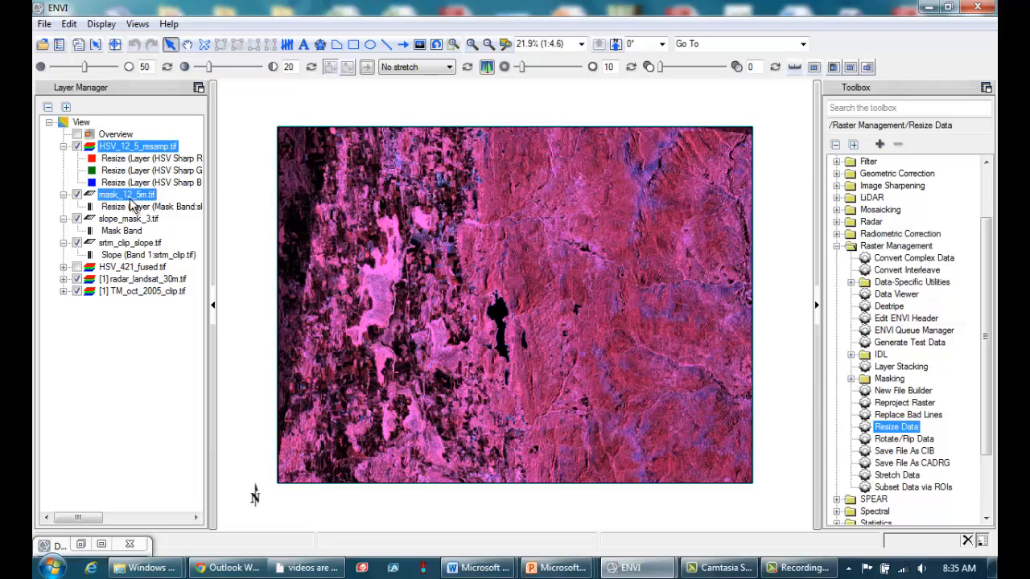
right_click(133, 150)
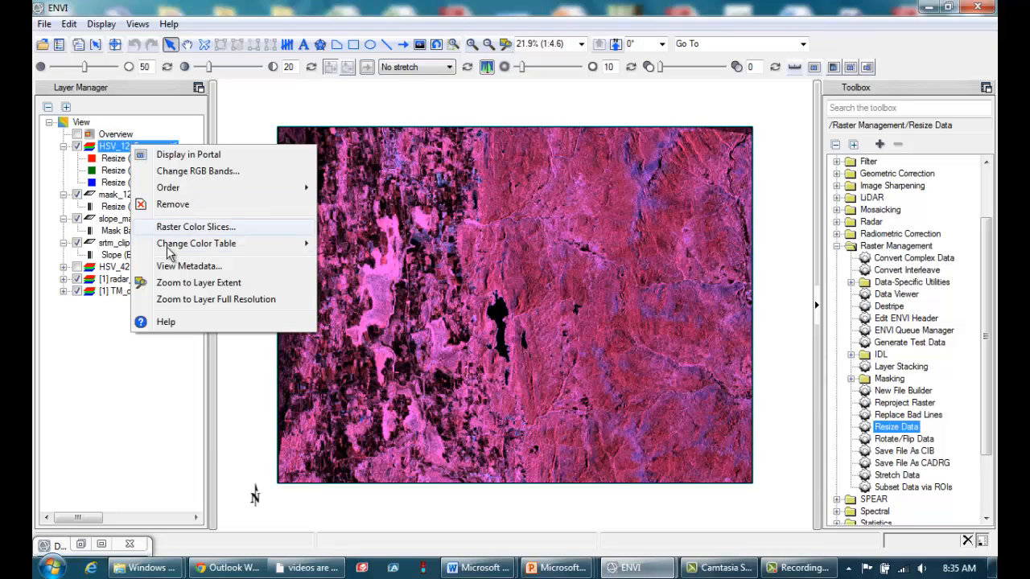
click(192, 266)
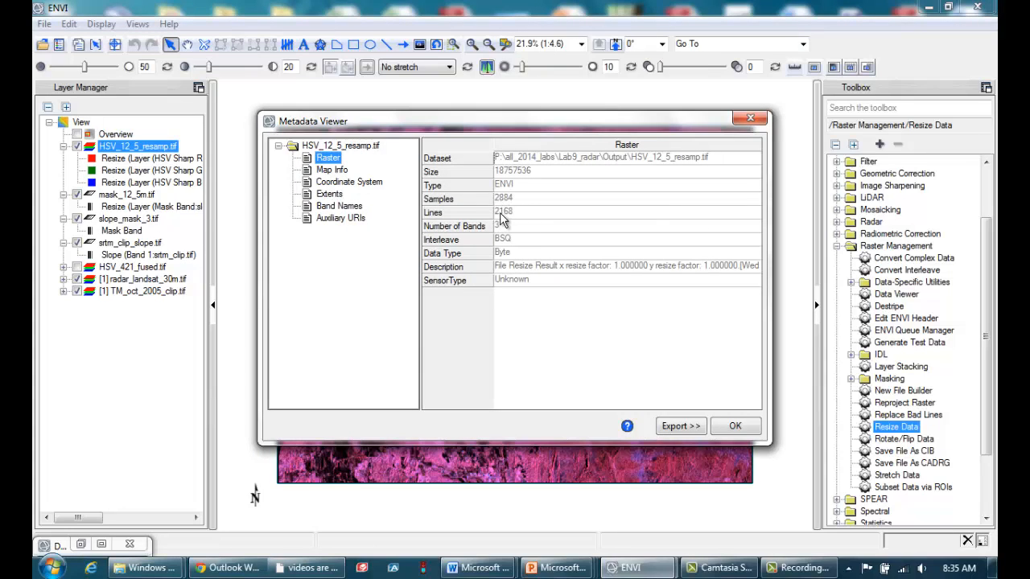
click(734, 428)
Step: Check the raster dimensions of mask_12_5m.tif in its metadata, and briefly hide HSV_12_5_resamp.tif to view the mask beneath
click(143, 196)
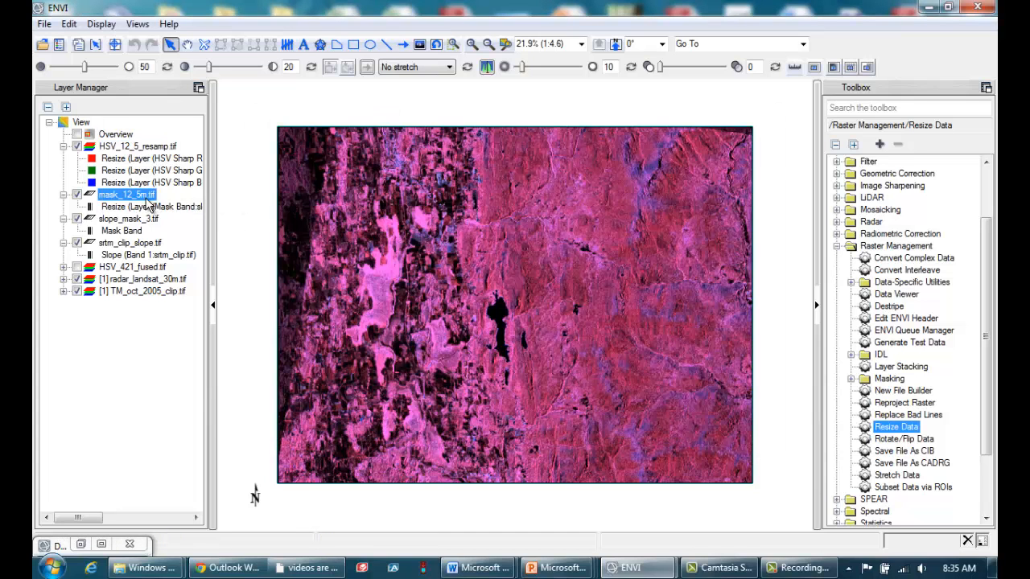
right_click(144, 195)
click(235, 321)
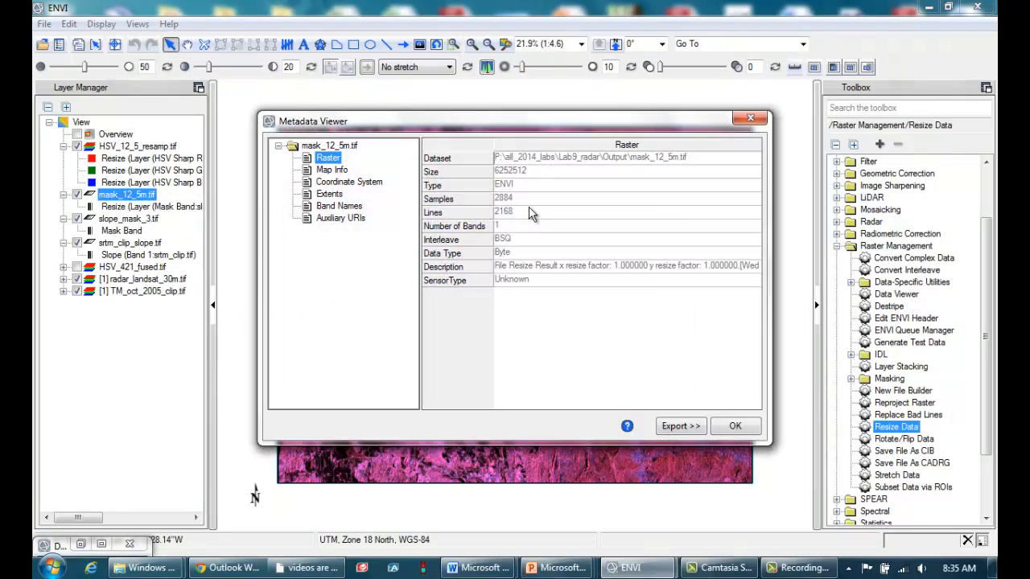
click(730, 427)
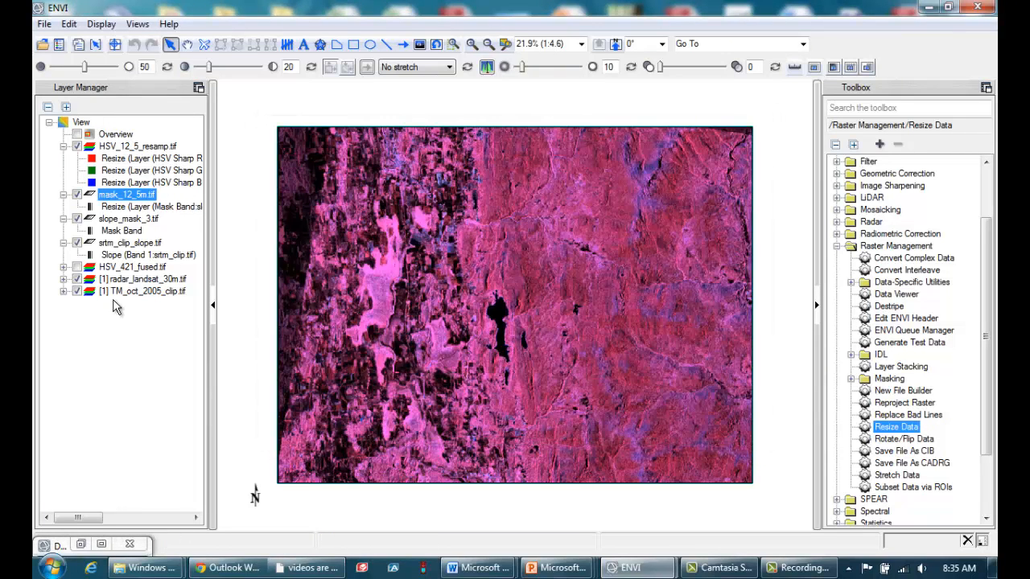
click(77, 147)
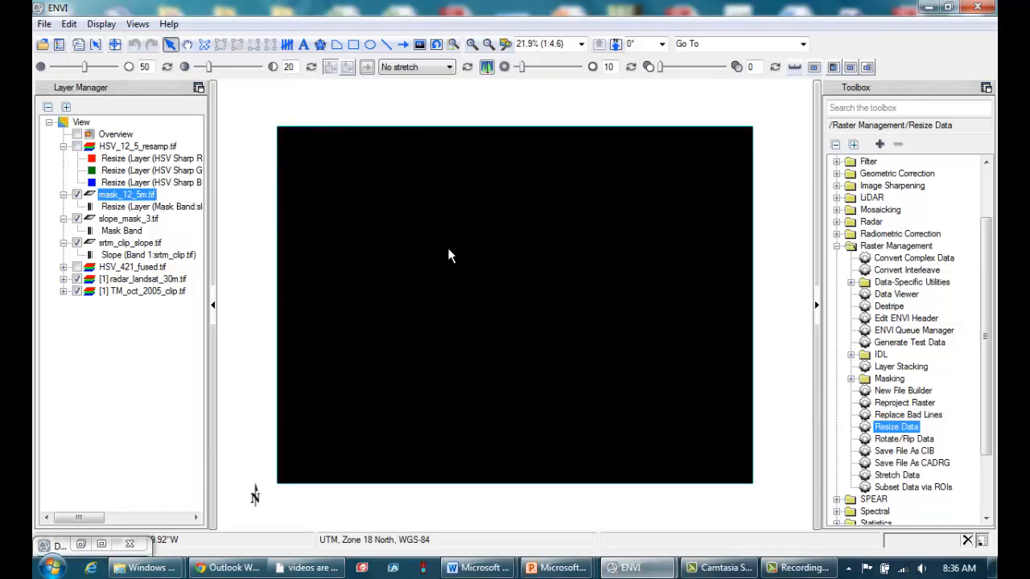
click(76, 146)
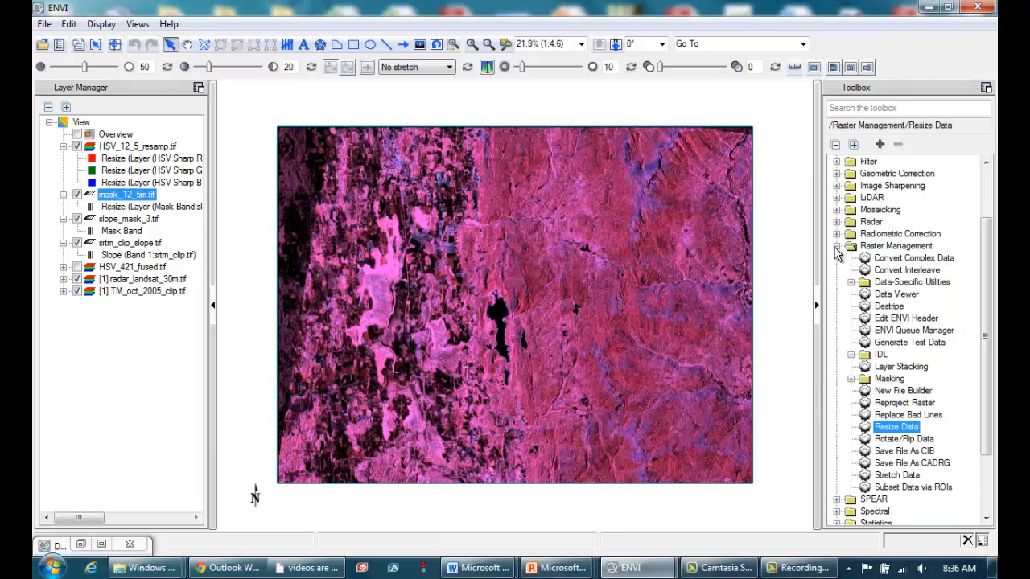
Step: Start Apply Mask on HSV_12_5_resamp.tif with all three bands, using the resized mask band from mask_12_5m.tif
click(851, 379)
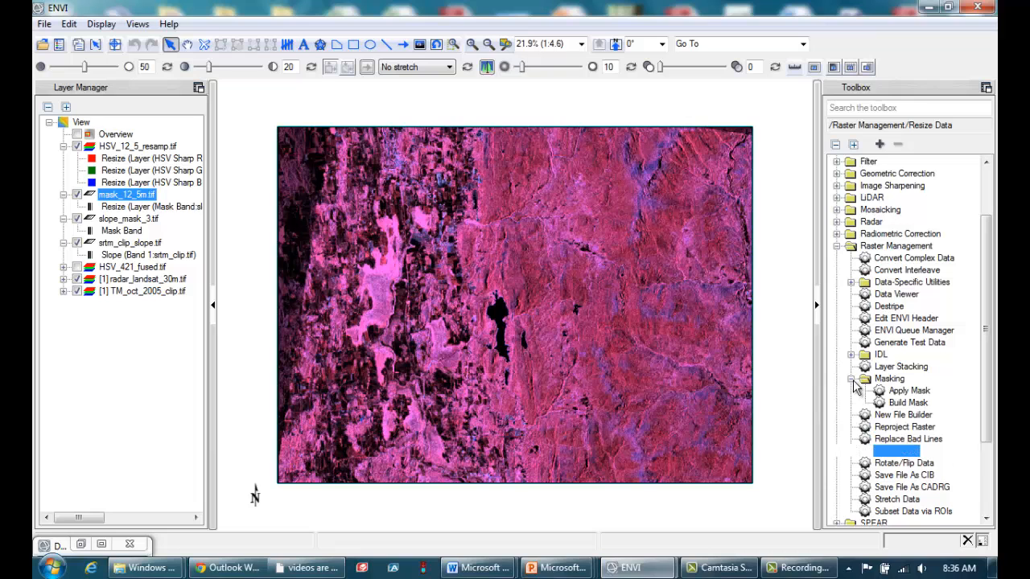
double_click(905, 392)
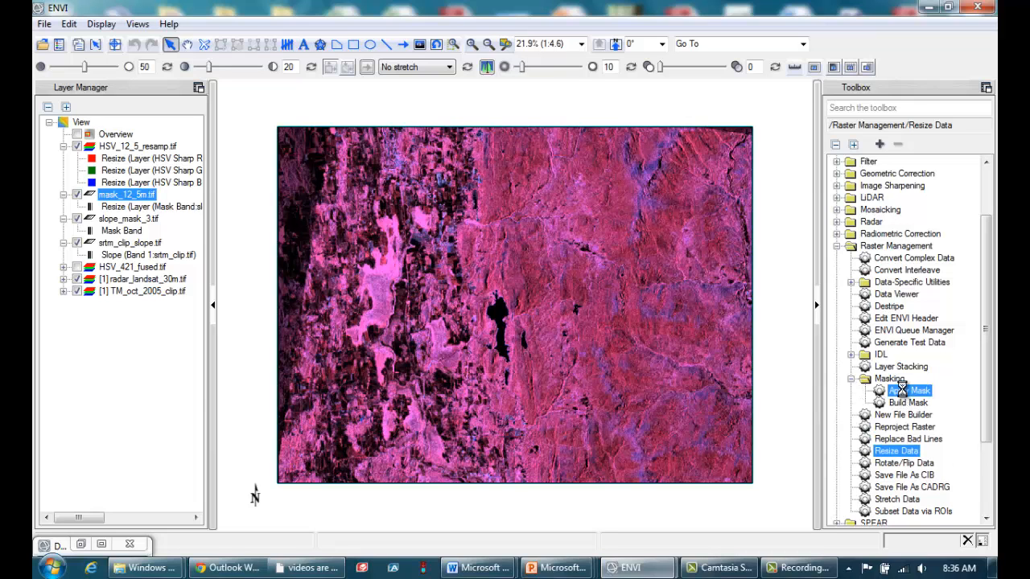
drag(345, 97, 541, 104)
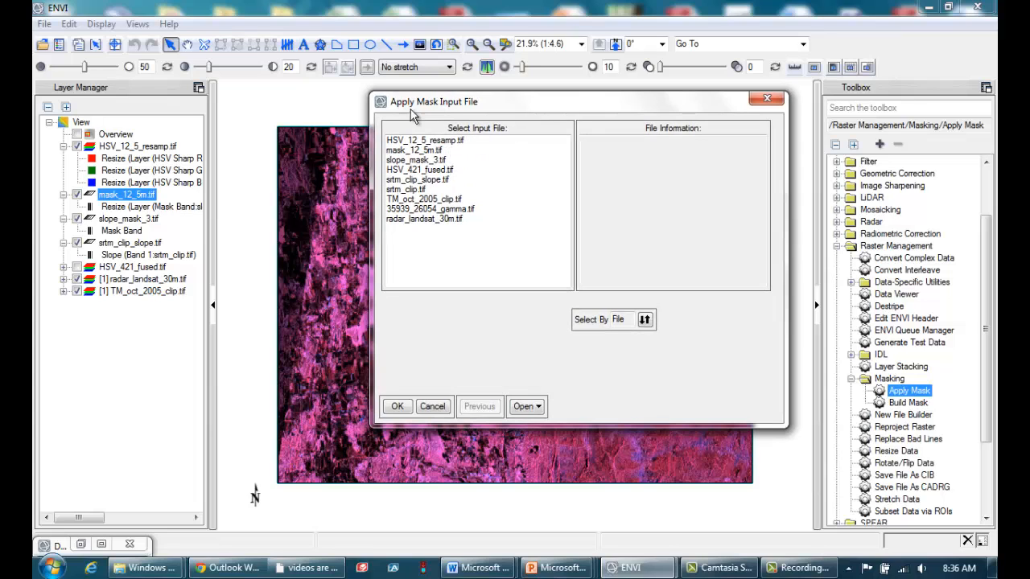
click(438, 143)
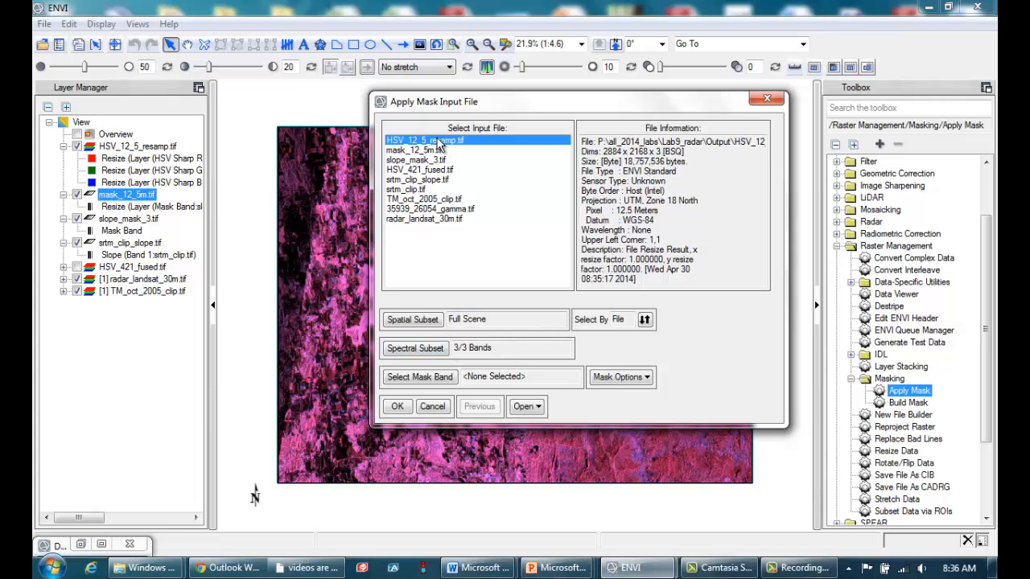
click(422, 377)
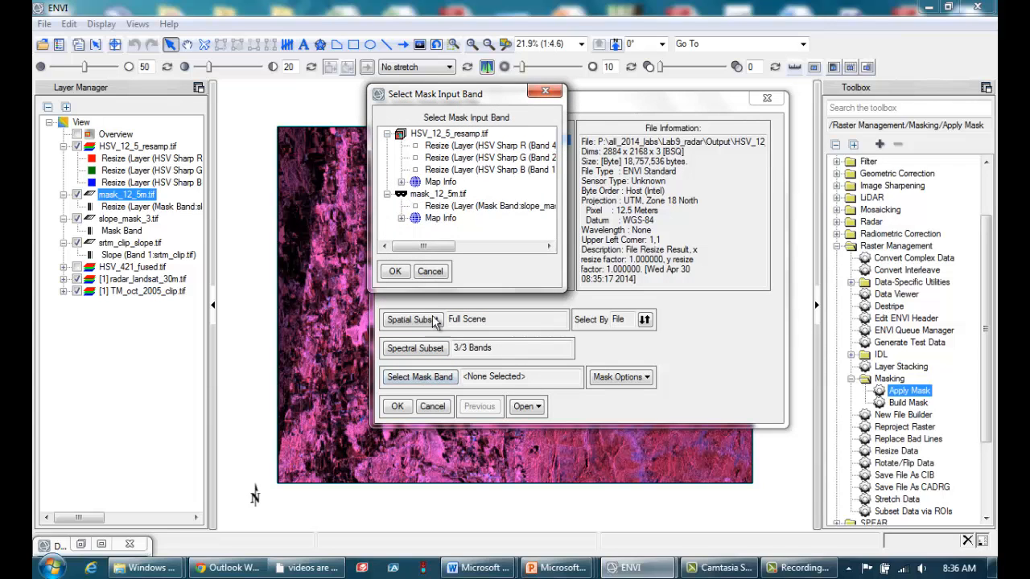
click(449, 208)
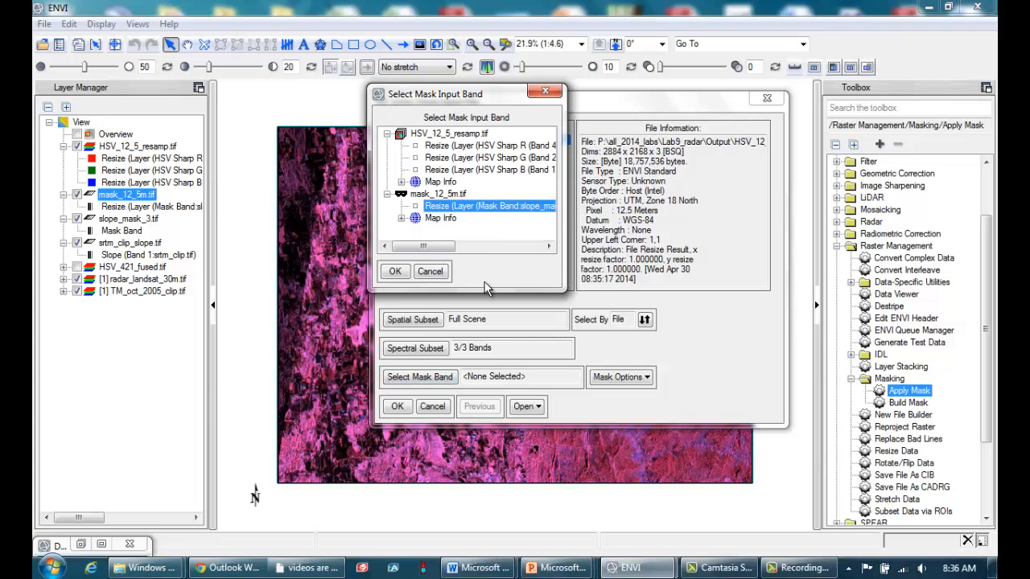
click(394, 271)
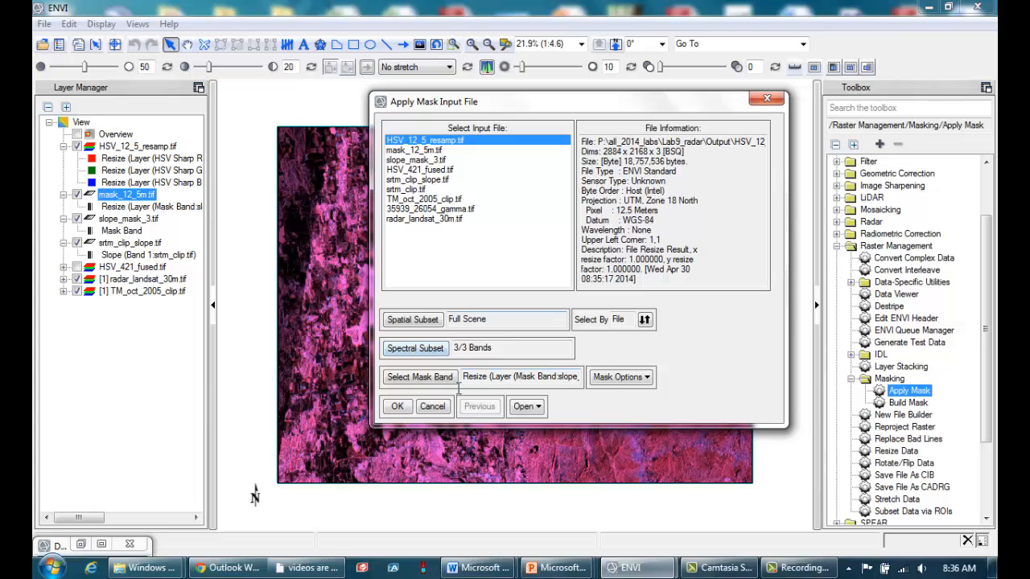
click(395, 408)
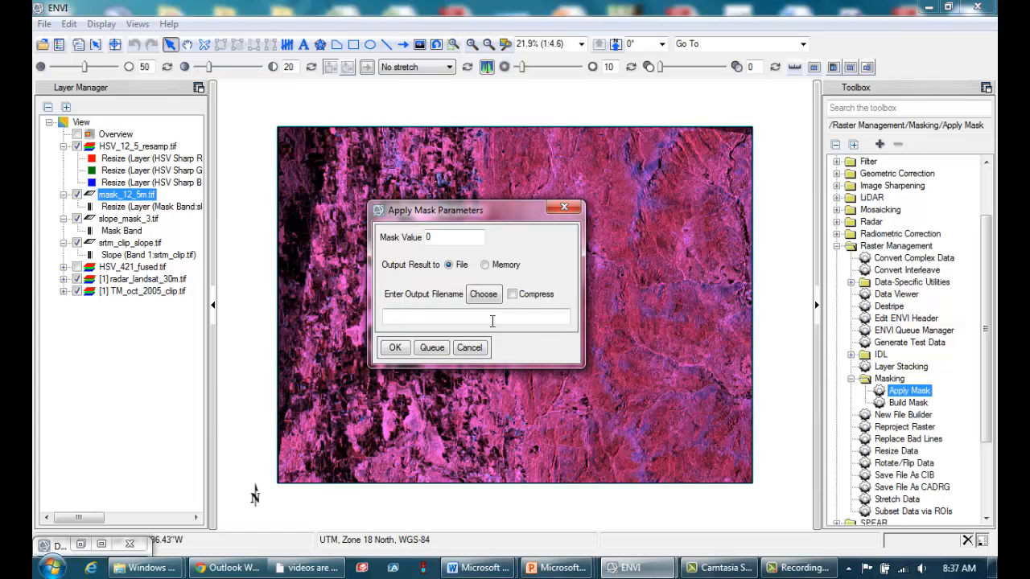
Step: Run the masking with a mask value of 0, saving the result as HSV_masked.tif in the Lab9_radar Output folder
key(ctrl+v)
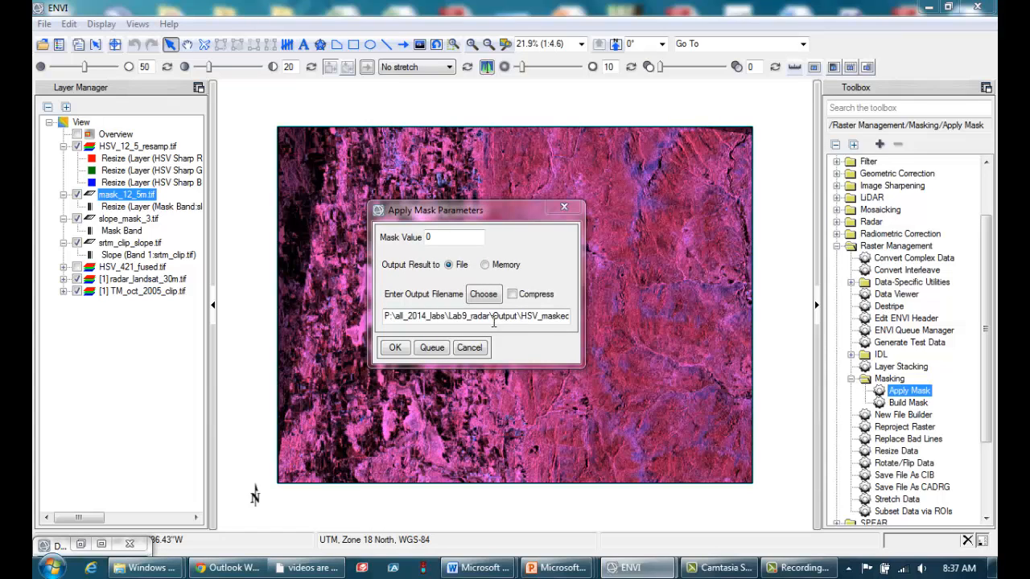
drag(523, 316, 624, 317)
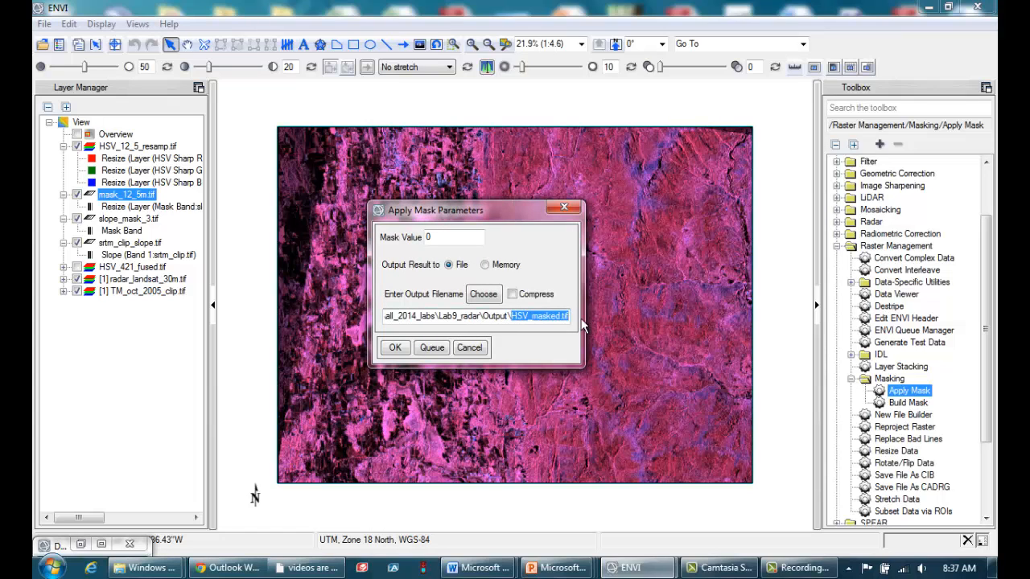
click(556, 318)
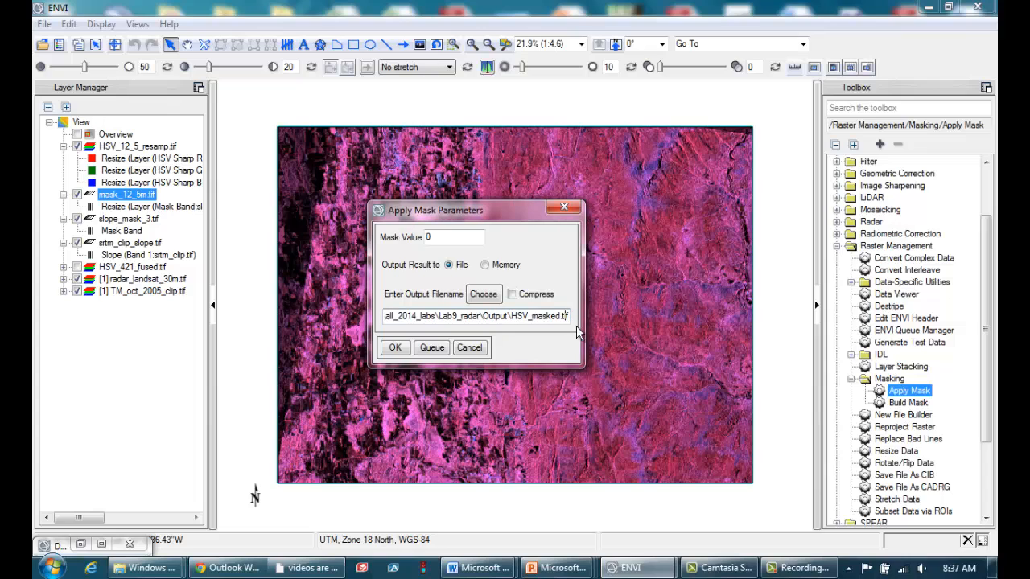
click(438, 238)
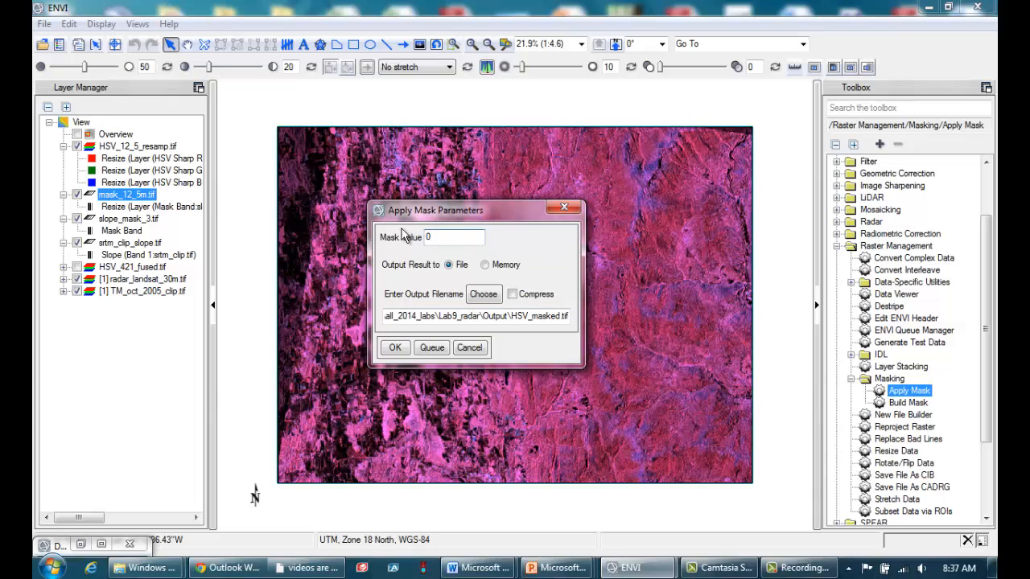
click(396, 348)
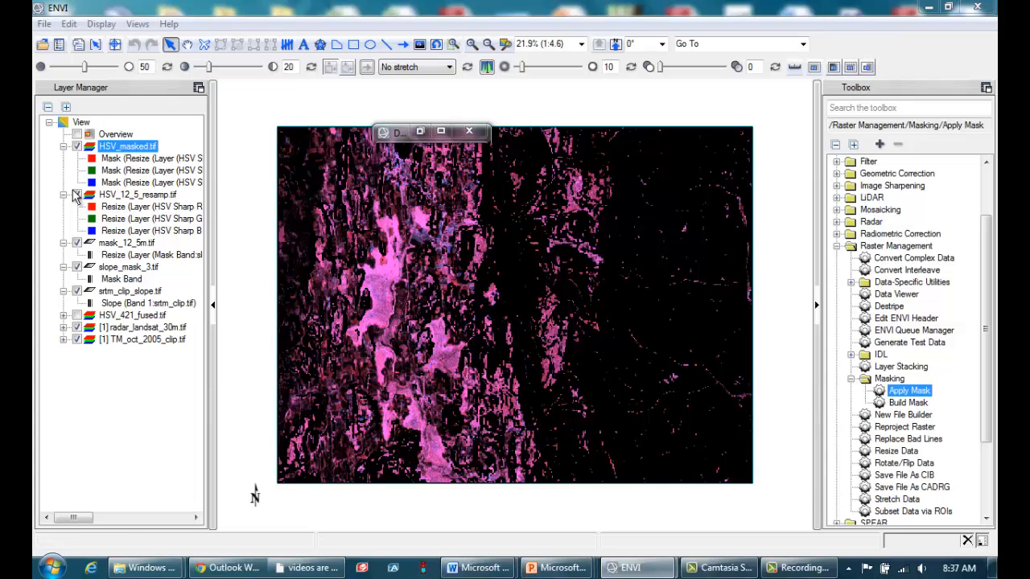
Step: Compare HSV_masked.tif with the unmasked HSV_12_5_resamp.tif by repeatedly hiding and showing the masked layer
click(76, 146)
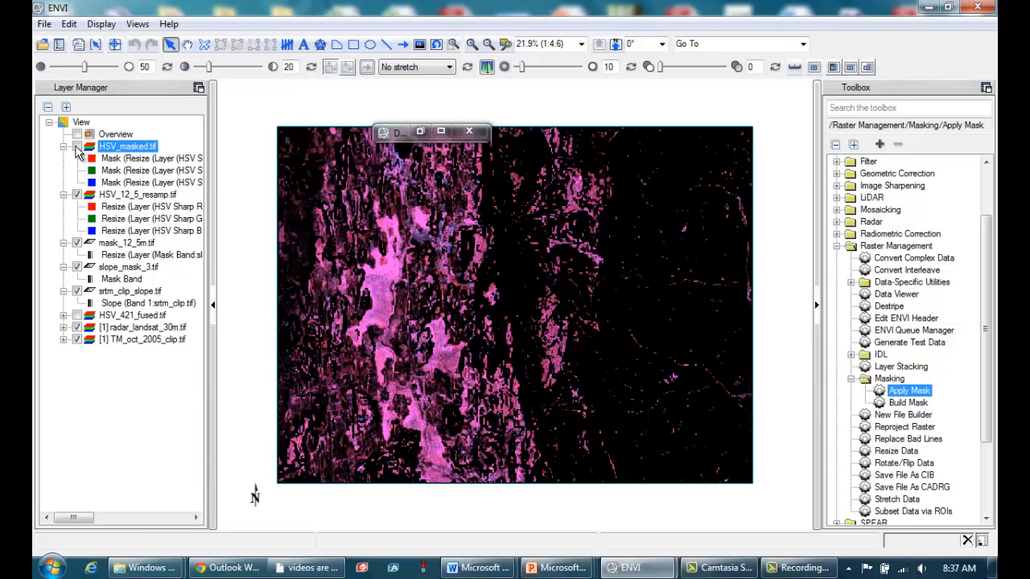
click(76, 147)
click(76, 146)
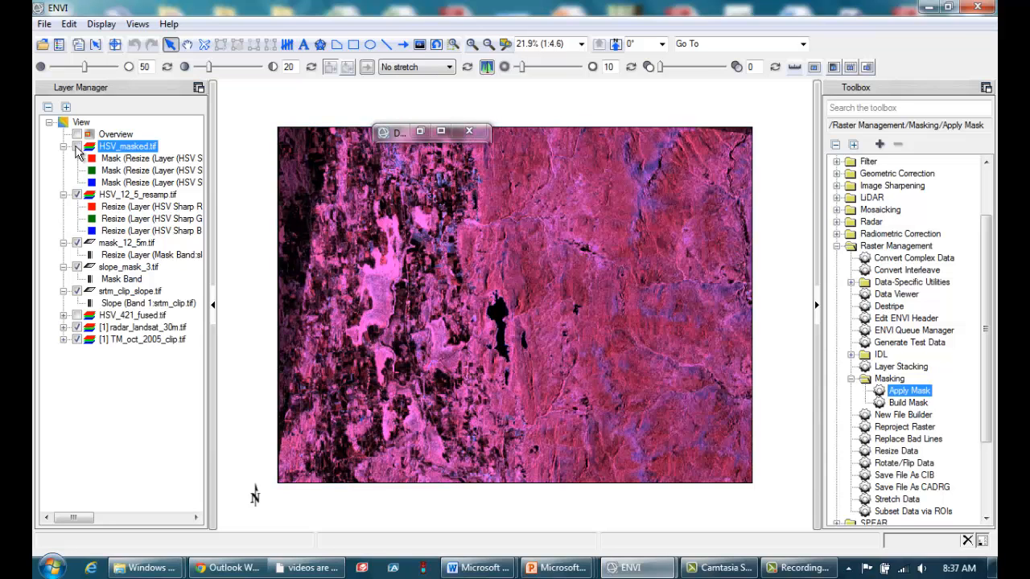
click(76, 146)
click(77, 147)
click(76, 147)
click(76, 146)
click(77, 146)
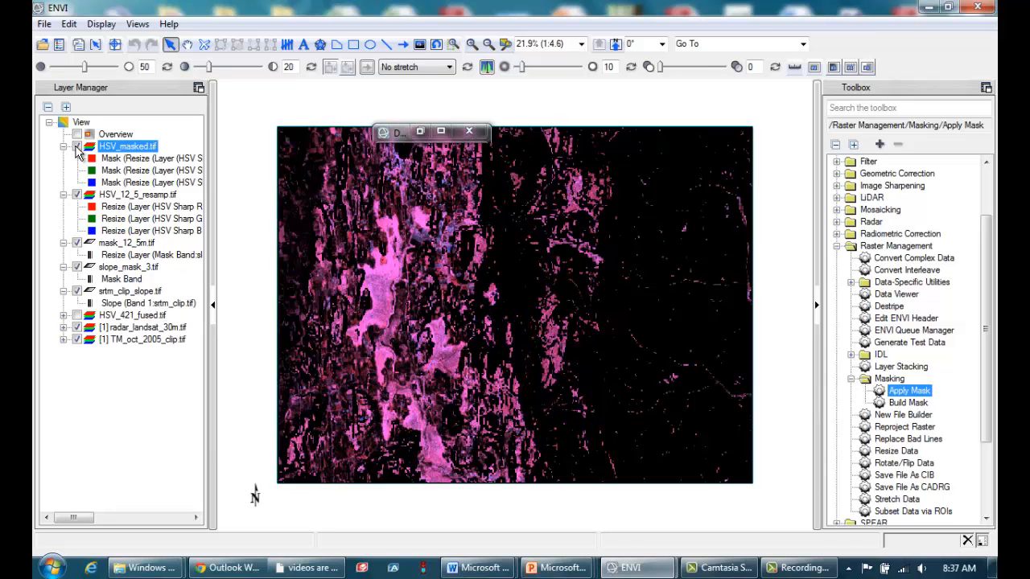
click(77, 146)
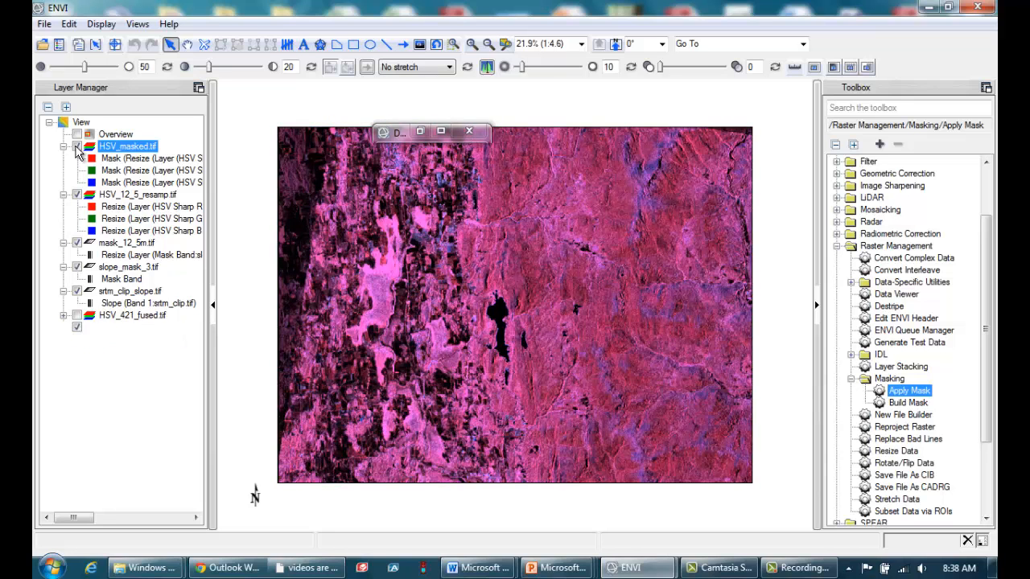
click(76, 147)
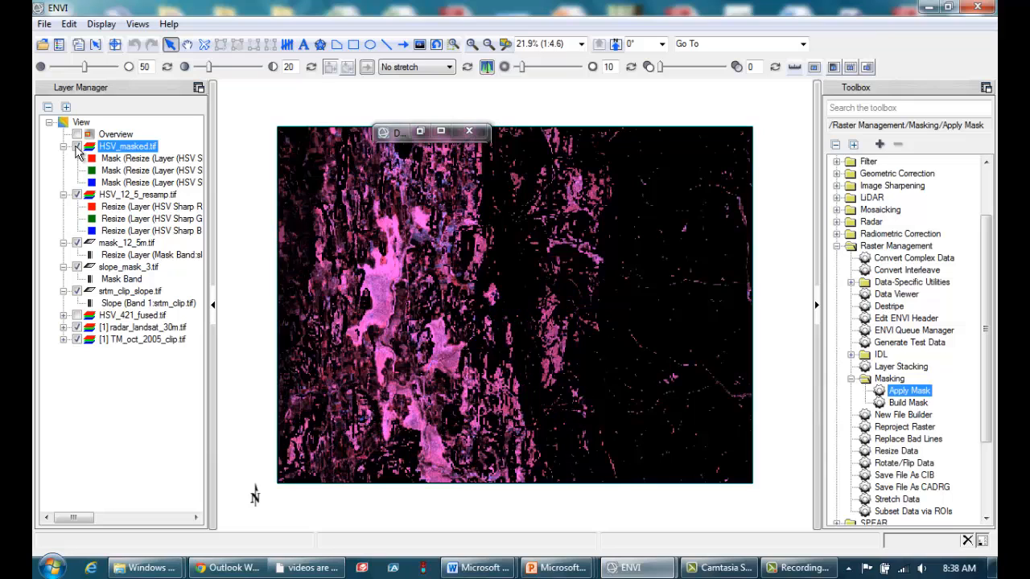
click(76, 148)
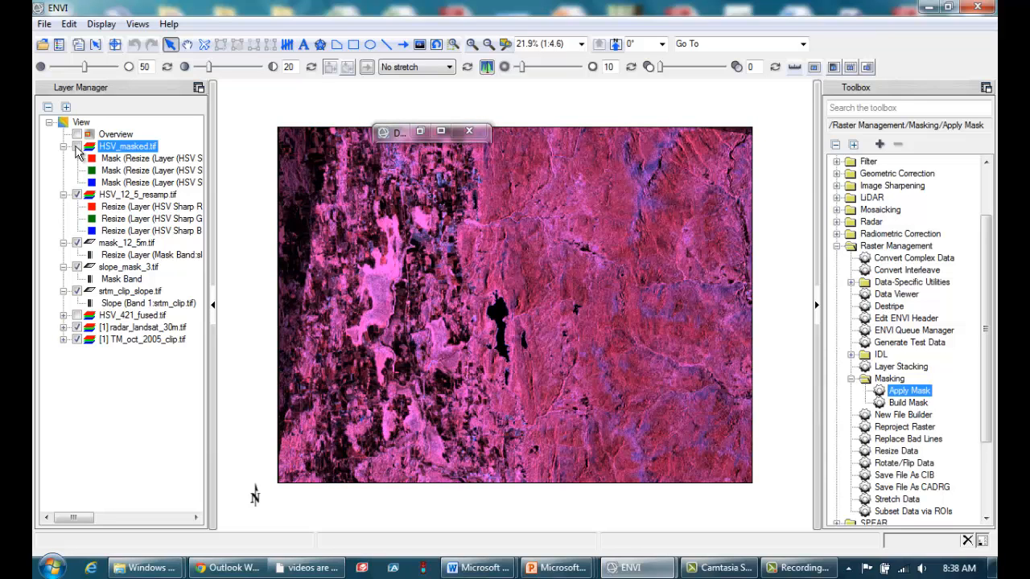
click(77, 147)
click(76, 147)
click(77, 148)
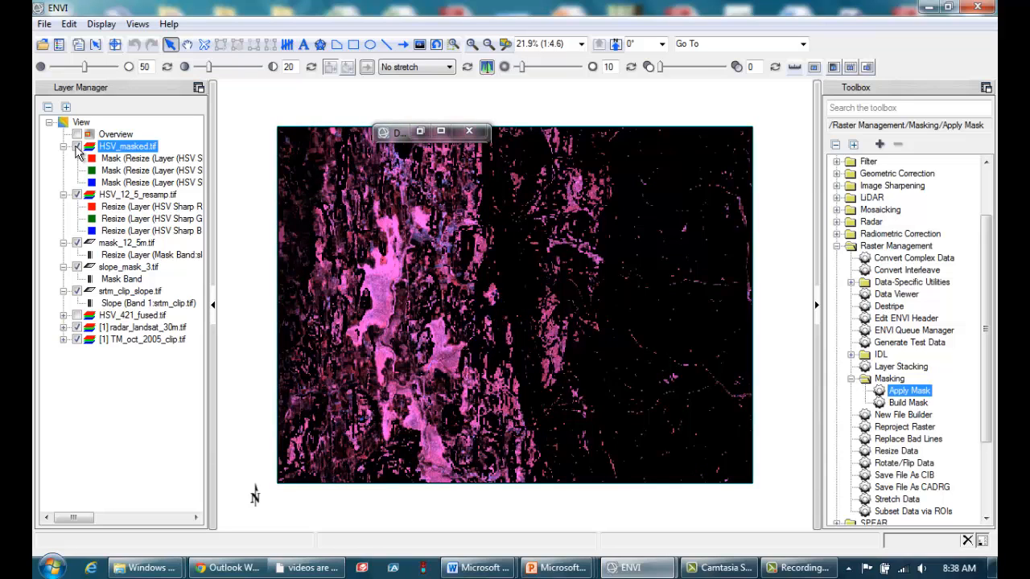
click(76, 148)
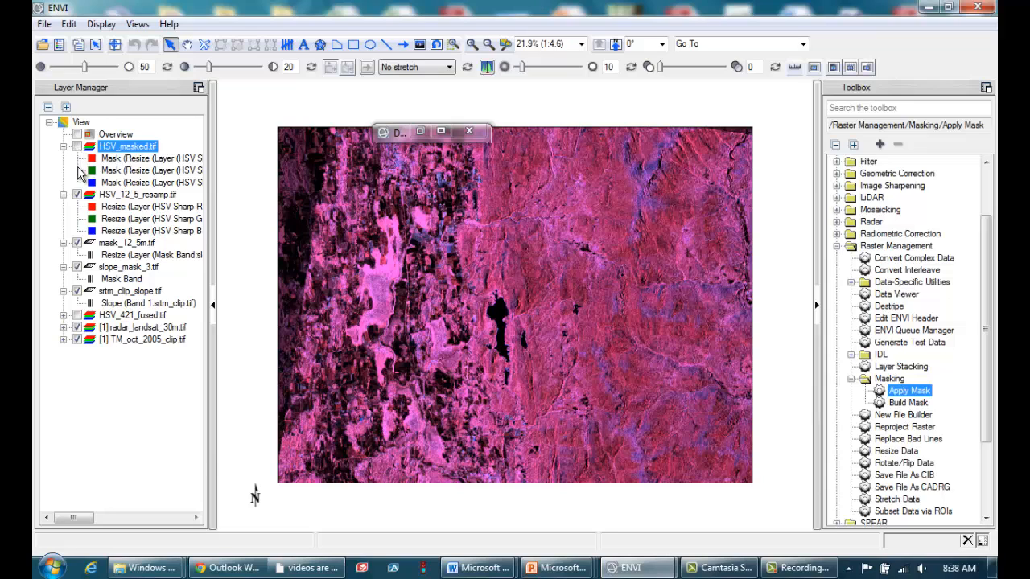
click(144, 327)
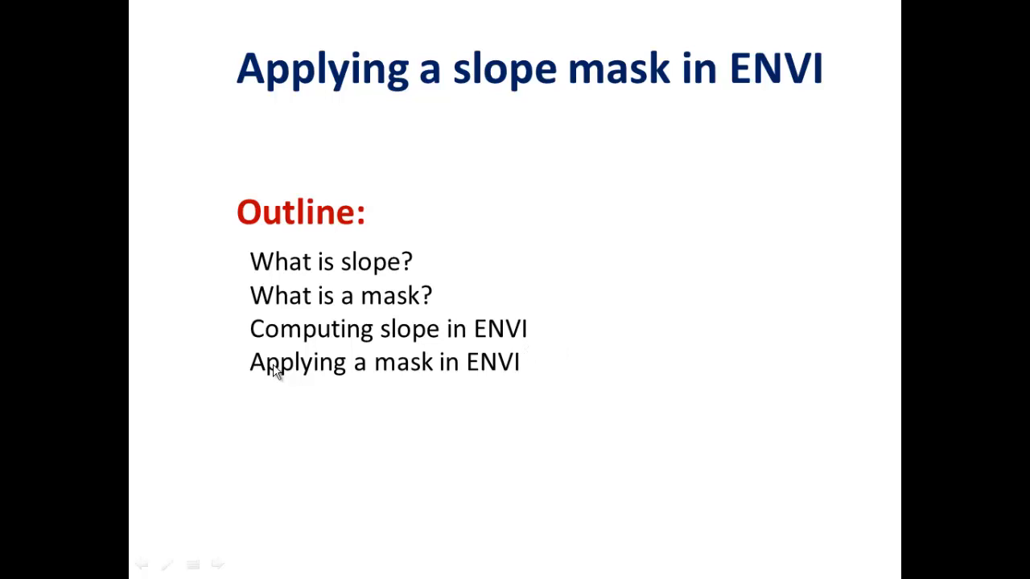
click(500, 387)
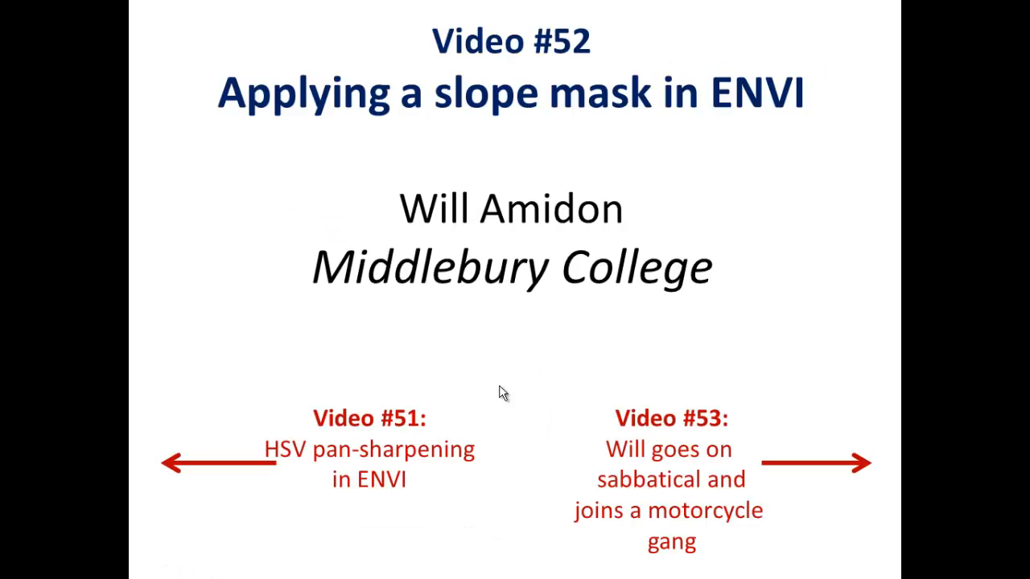